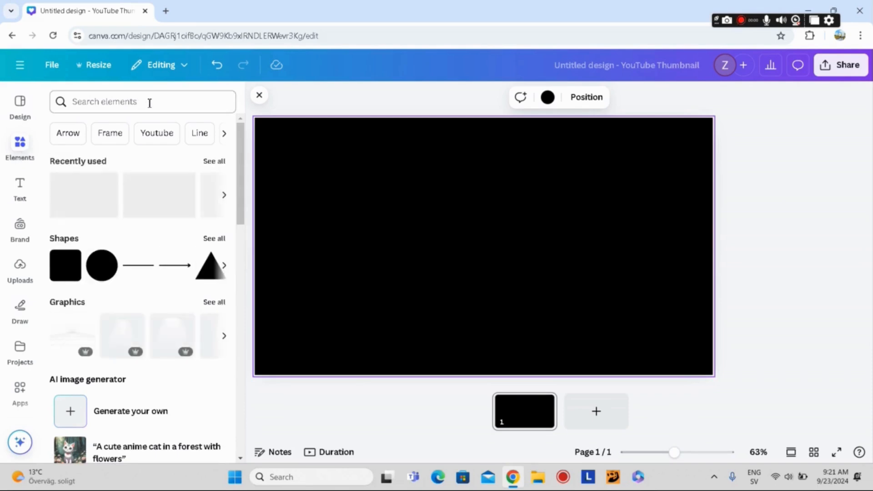
# Step: Search the elements for "menn shoe", limit the results to photos, and add the tan lace-up boots photo to the page
pyautogui.click(149, 102)
pyautogui.write('men')
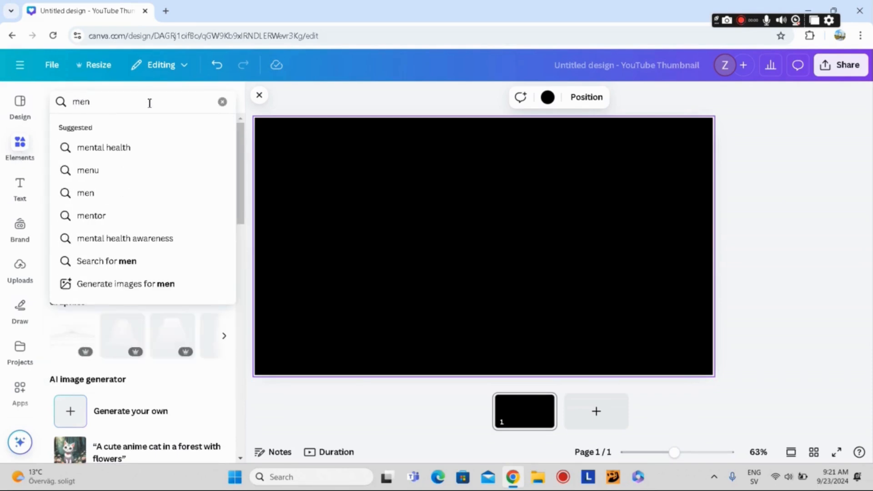
pyautogui.write('n shoe')
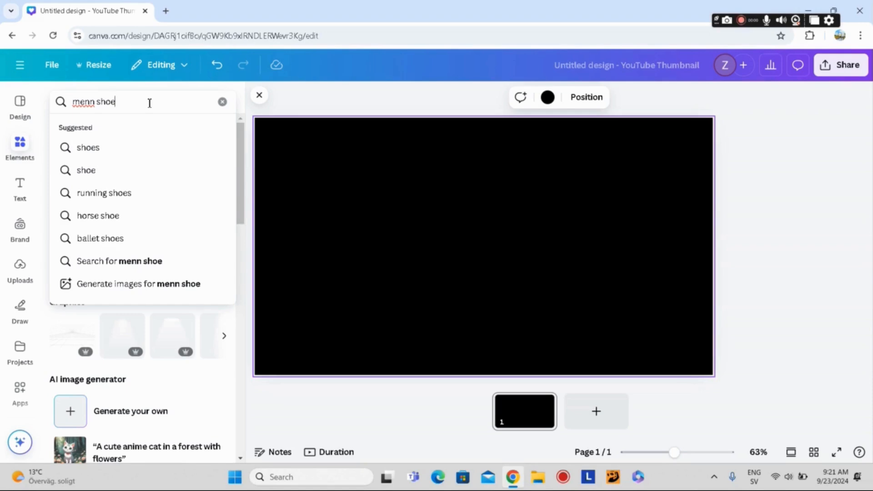
pyautogui.press('Return')
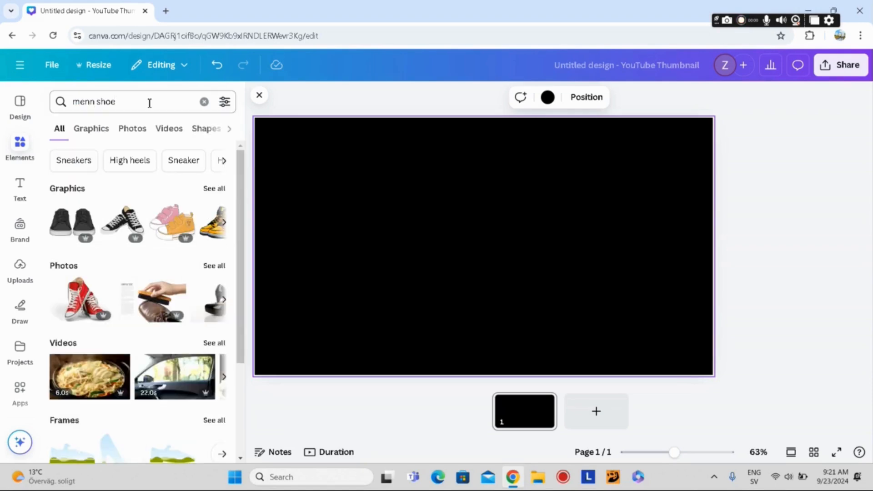
pyautogui.click(132, 128)
pyautogui.scroll(-10, 91, 277)
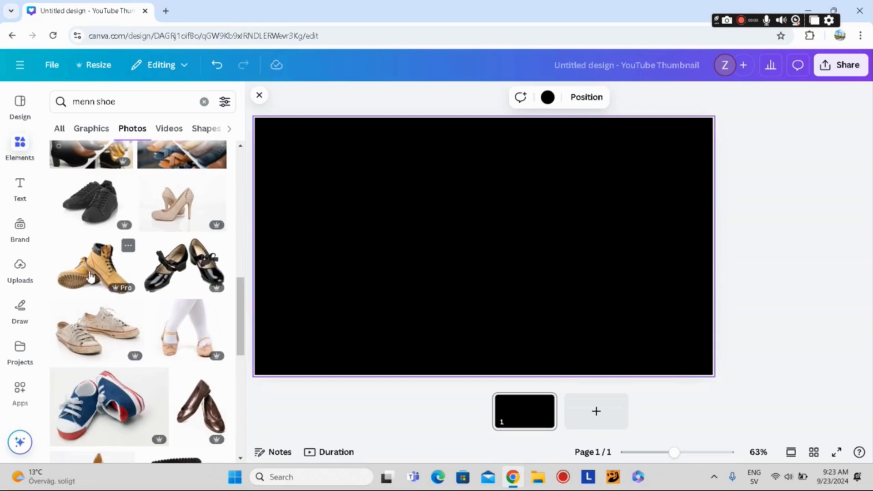
pyautogui.click(90, 276)
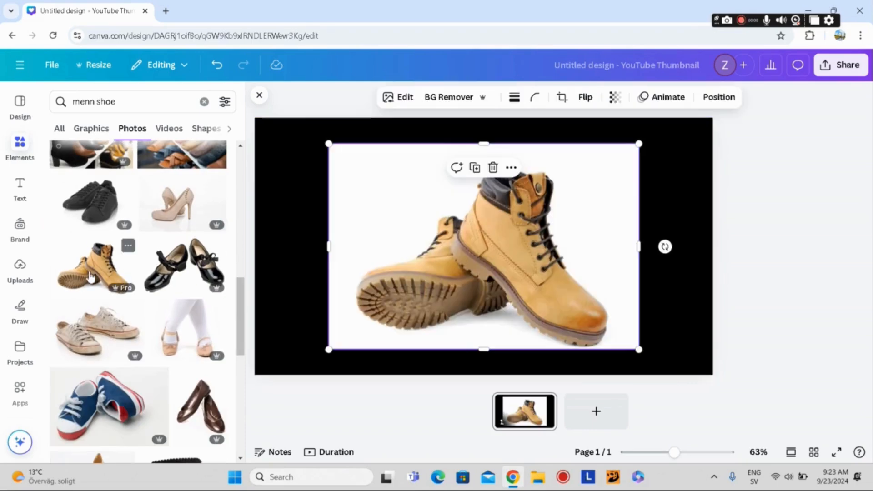
# Step: Remove the boots photo's background, shrink it to about a quarter of the page width, and place it in the page's upper middle
pyautogui.click(453, 97)
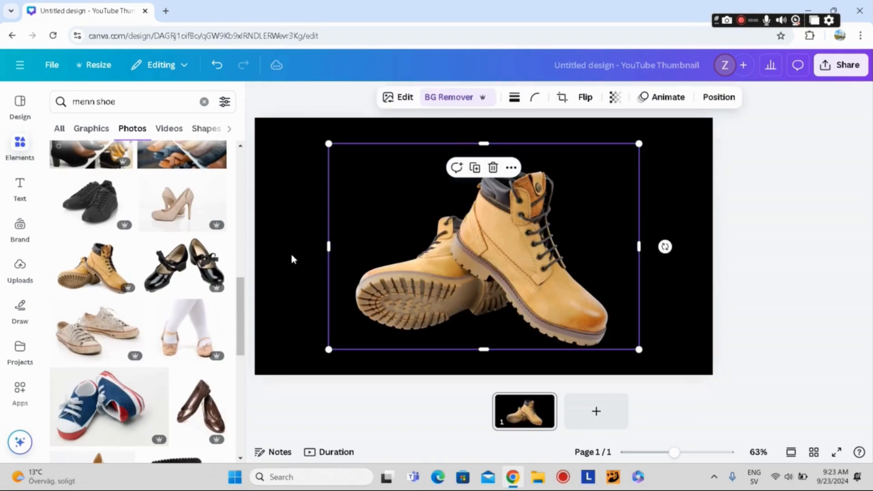
pyautogui.moveTo(641, 145); pyautogui.dragTo(455, 268)
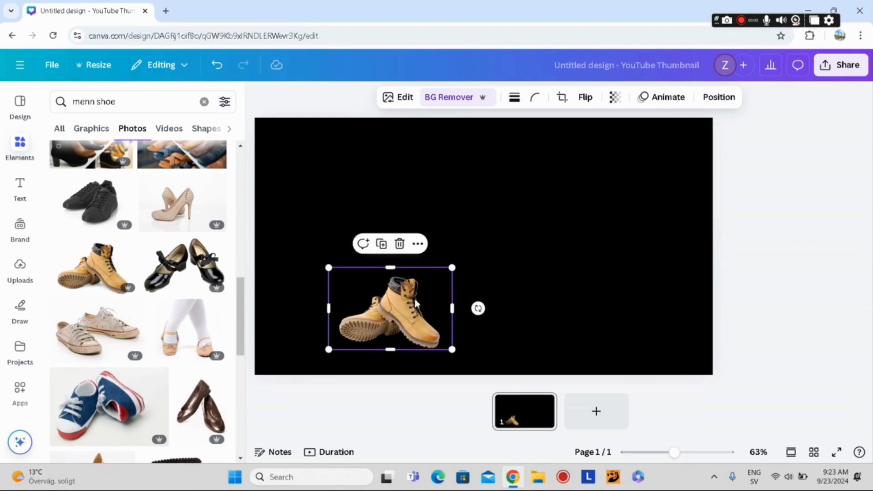
pyautogui.moveTo(416, 301); pyautogui.dragTo(496, 181)
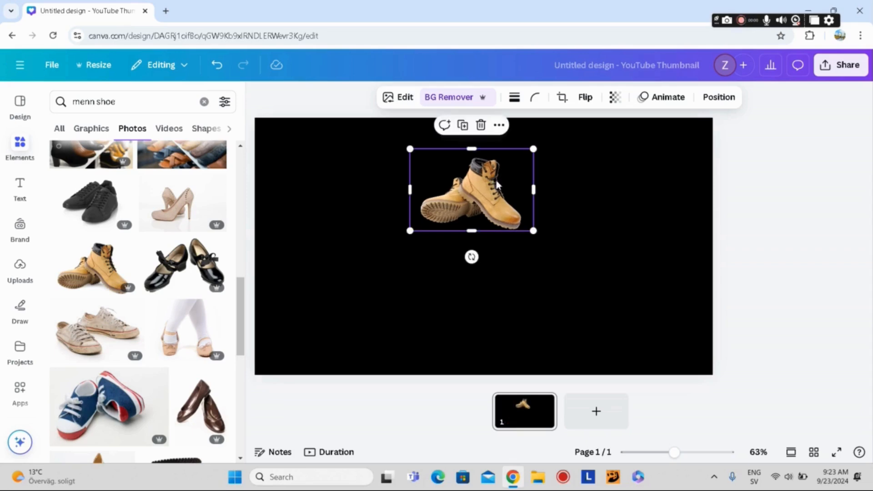
pyautogui.moveTo(533, 149); pyautogui.dragTo(523, 158)
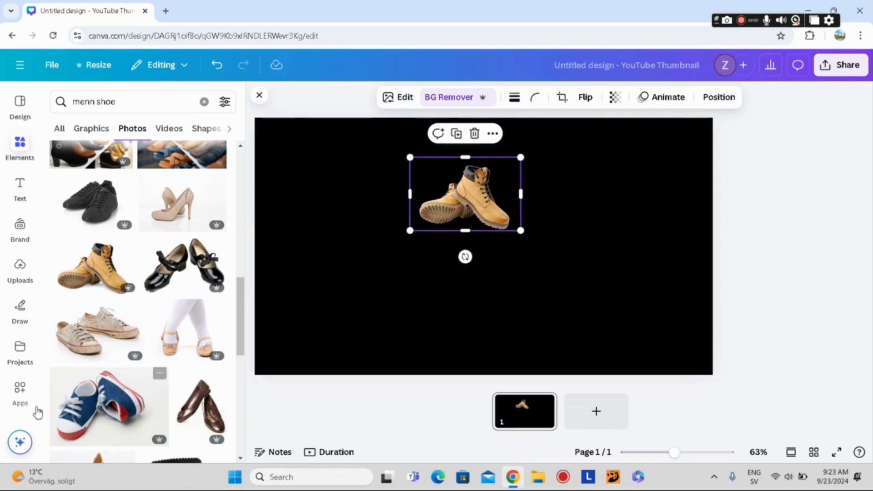
# Step: Find the Easy Reflections app and open it with the boots photo selected
pyautogui.click(20, 398)
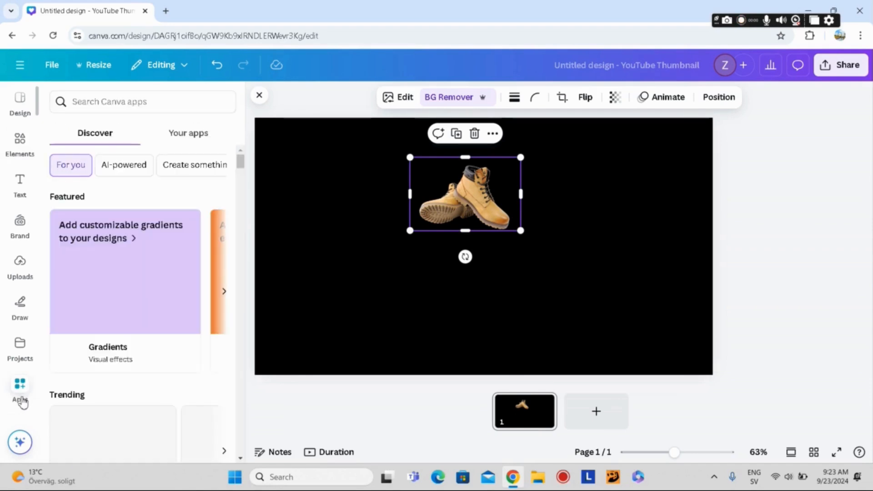
pyautogui.click(157, 102)
pyautogui.write('easy r')
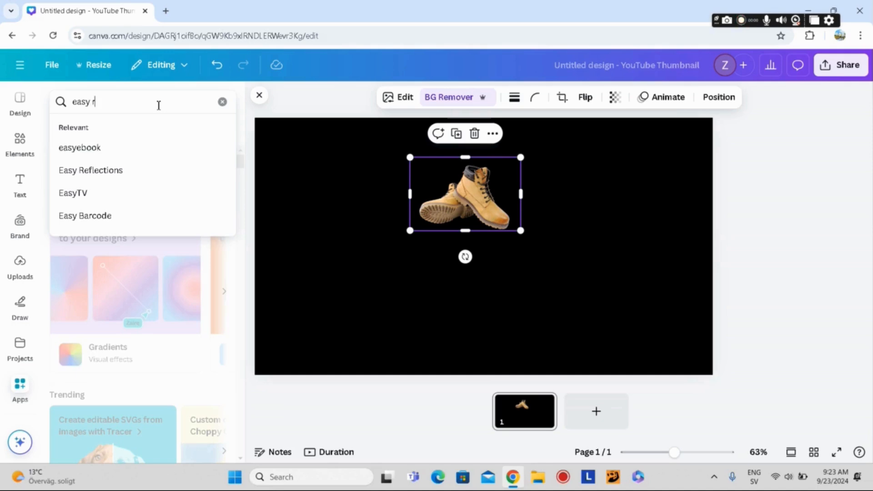
pyautogui.write('eflection')
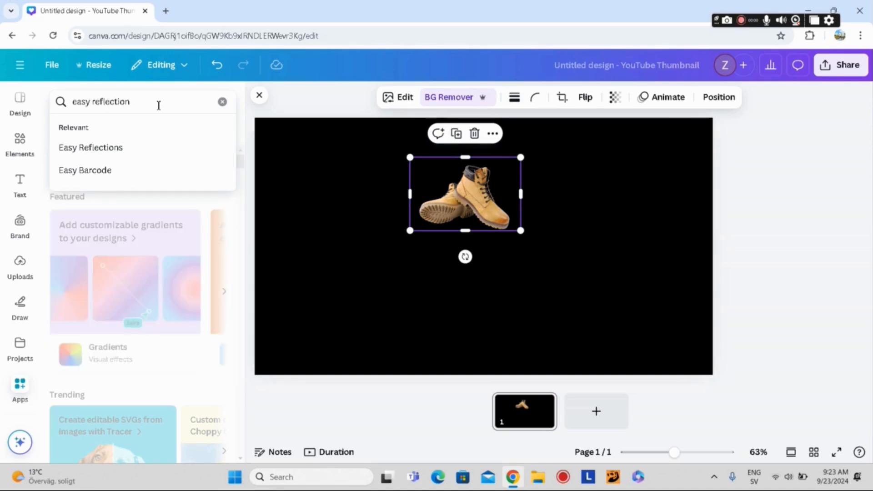
pyautogui.click(99, 149)
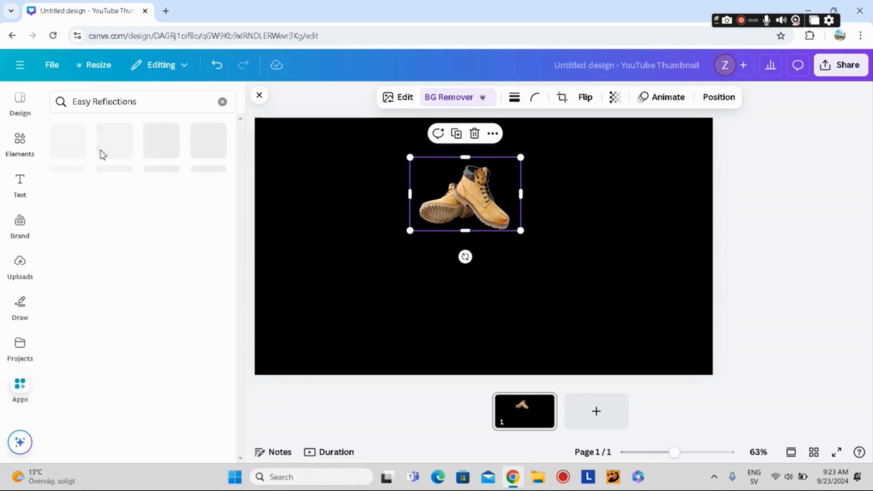
pyautogui.click(60, 147)
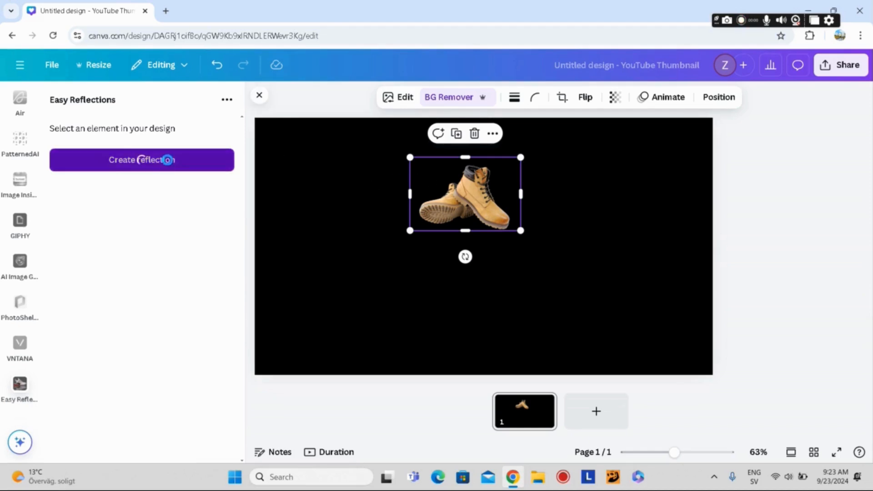
# Step: Create a reflection below the boots with offset 1 and opacity 90, and add it to the design
pyautogui.click(142, 160)
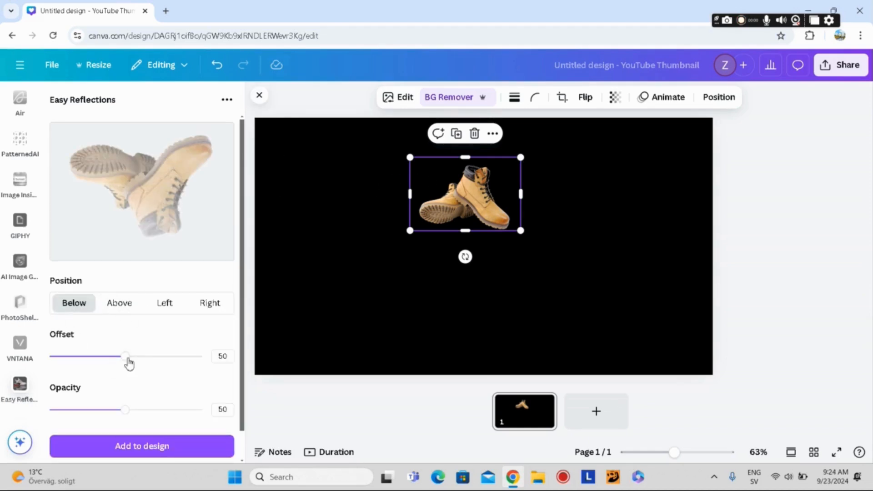
pyautogui.moveTo(129, 360); pyautogui.dragTo(41, 362)
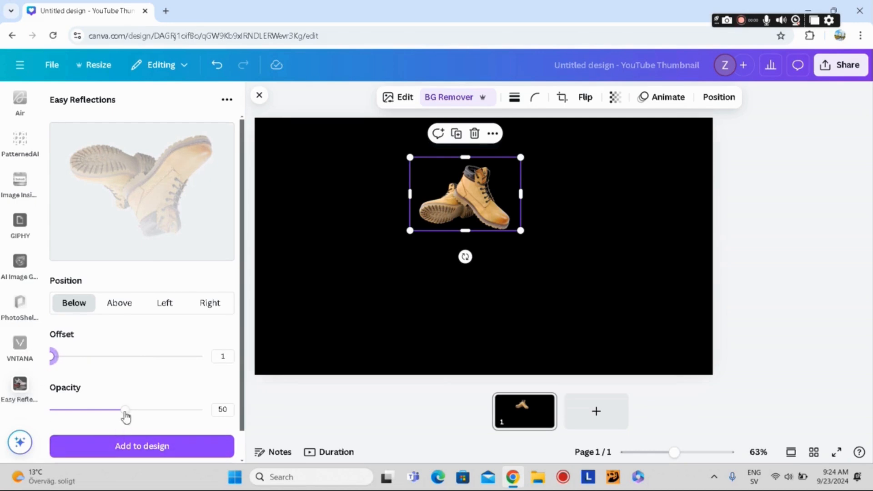
pyautogui.moveTo(126, 416); pyautogui.dragTo(187, 419)
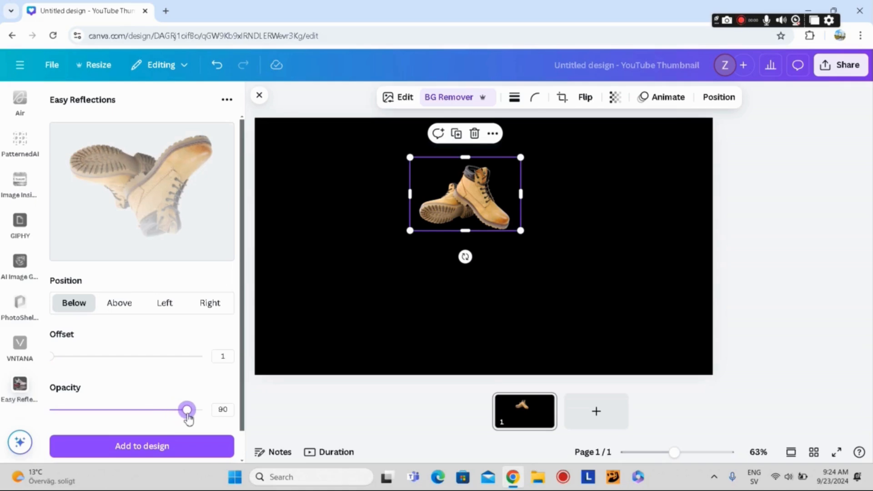
pyautogui.click(159, 450)
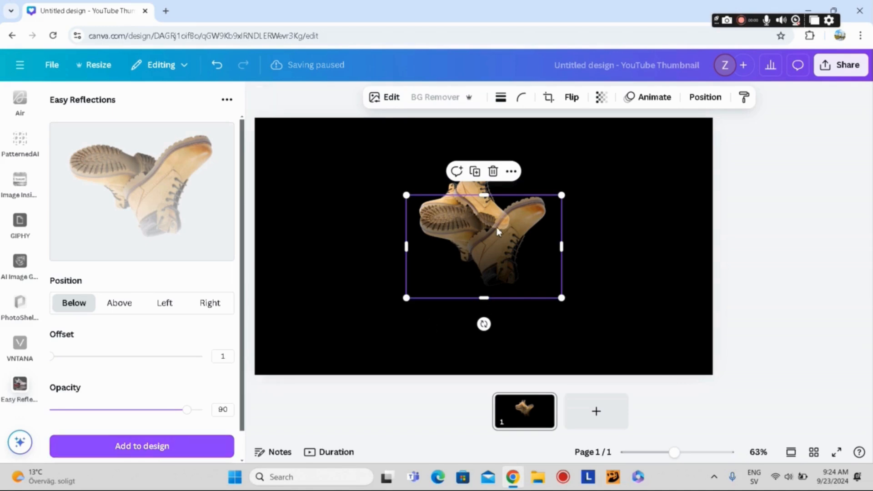
# Step: Place the reflection directly beneath the boots and enlarge the boots photo to match the reflection's width
pyautogui.moveTo(497, 227); pyautogui.dragTo(468, 284)
pyautogui.click(445, 182)
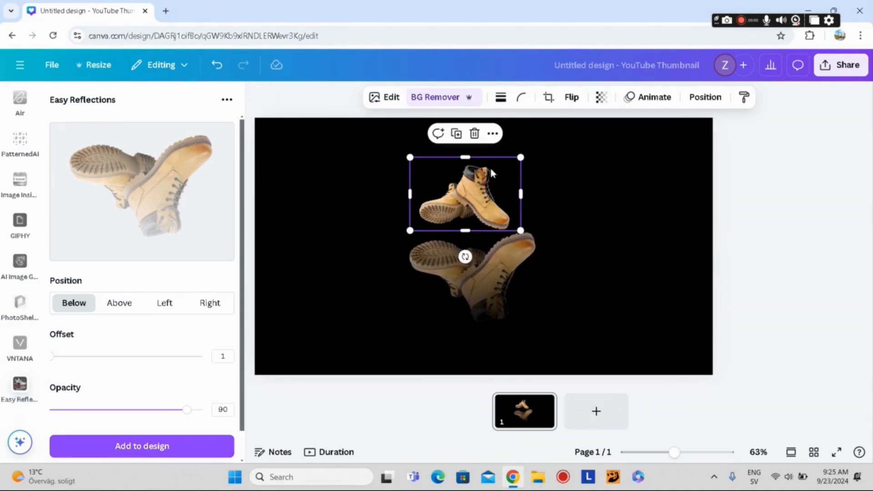
pyautogui.moveTo(522, 158); pyautogui.dragTo(537, 149)
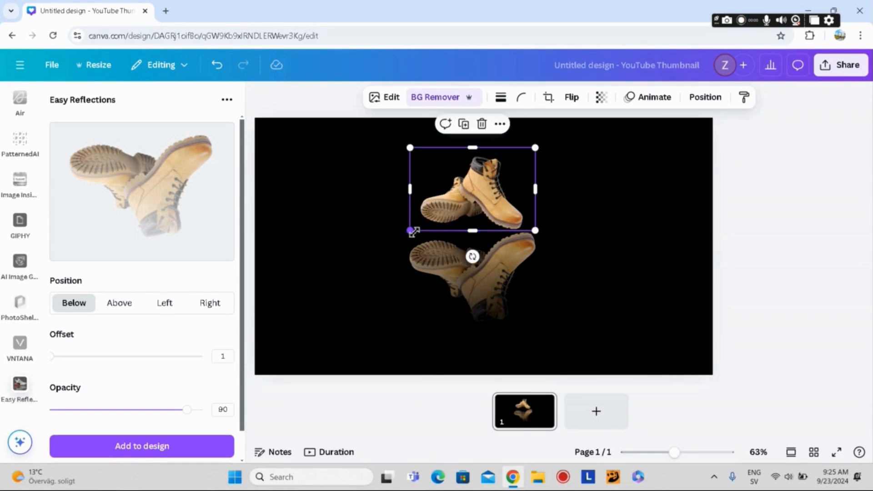
pyautogui.moveTo(411, 230); pyautogui.dragTo(396, 240)
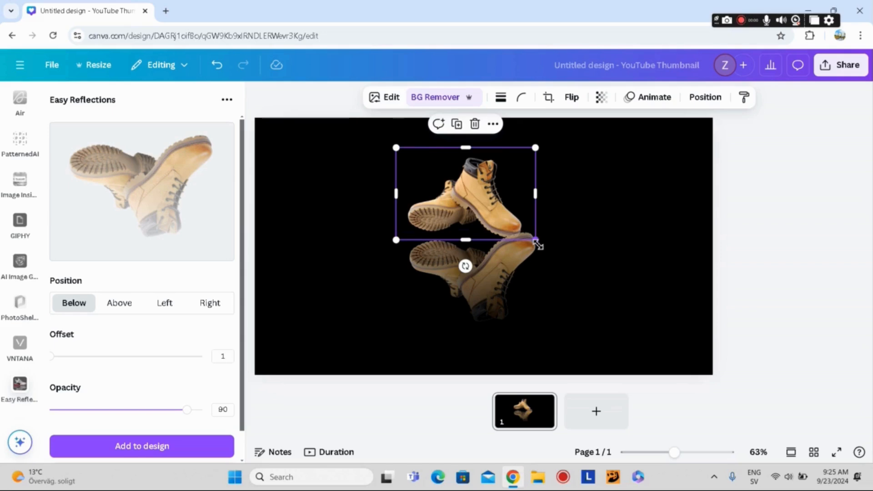
pyautogui.moveTo(536, 241); pyautogui.dragTo(552, 250)
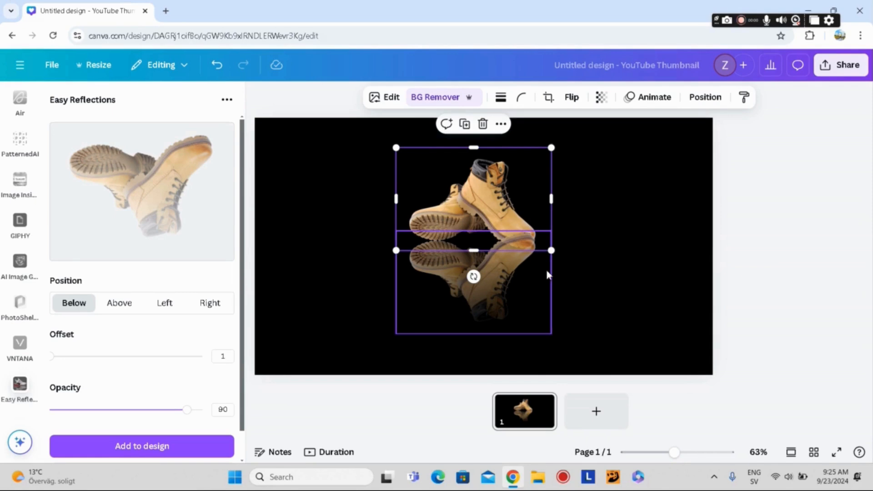
pyautogui.click(600, 290)
pyautogui.moveTo(510, 278); pyautogui.dragTo(510, 291)
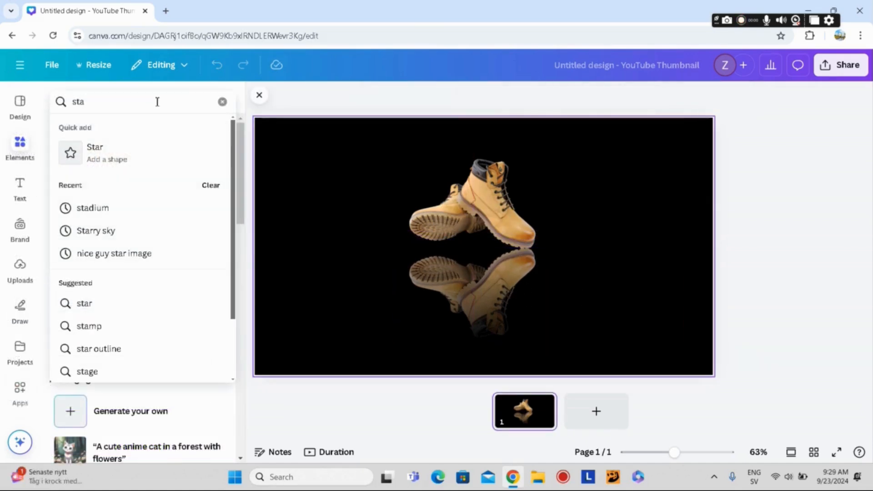
# Step: Search the photos for "stadium", add the blue floodlit stadium with striped grass, and enlarge it to cover the whole page
pyautogui.write('dium')
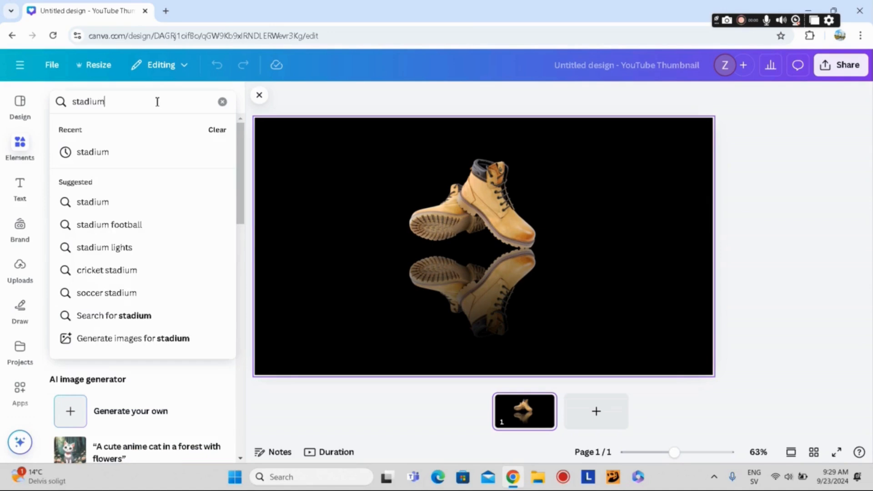
pyautogui.press('Return')
pyautogui.click(126, 132)
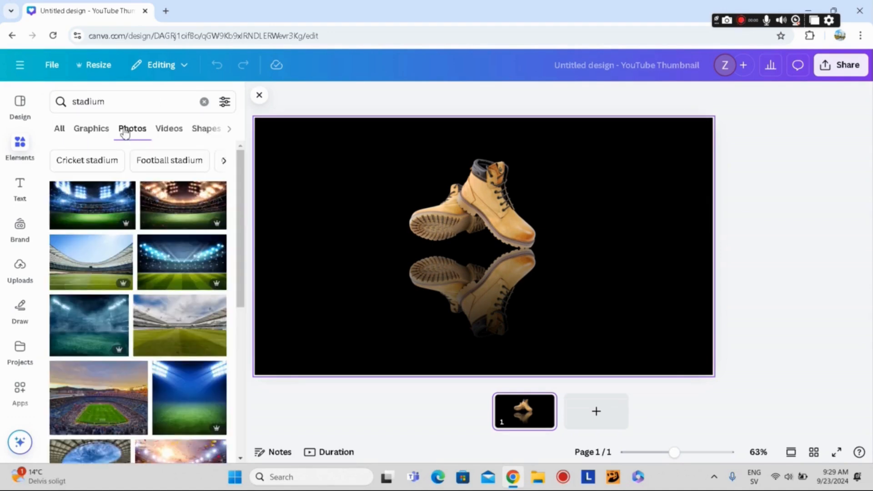
pyautogui.click(172, 269)
pyautogui.moveTo(385, 189); pyautogui.dragTo(322, 164)
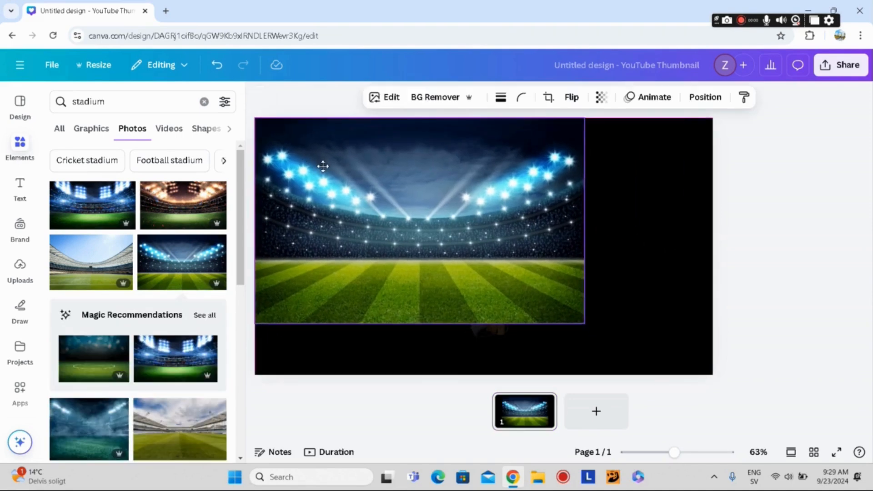
pyautogui.moveTo(609, 328); pyautogui.dragTo(733, 385)
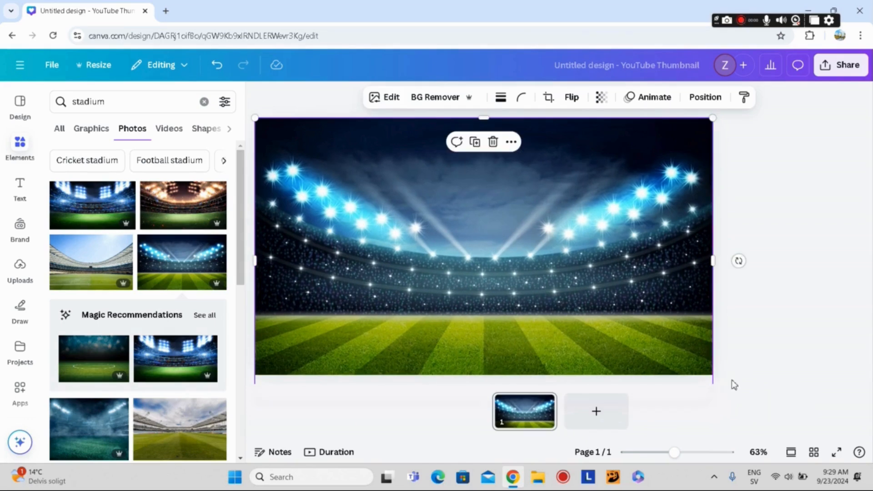
# Step: Find and open the Easy Reflections app again for the stadium photo
pyautogui.click(18, 390)
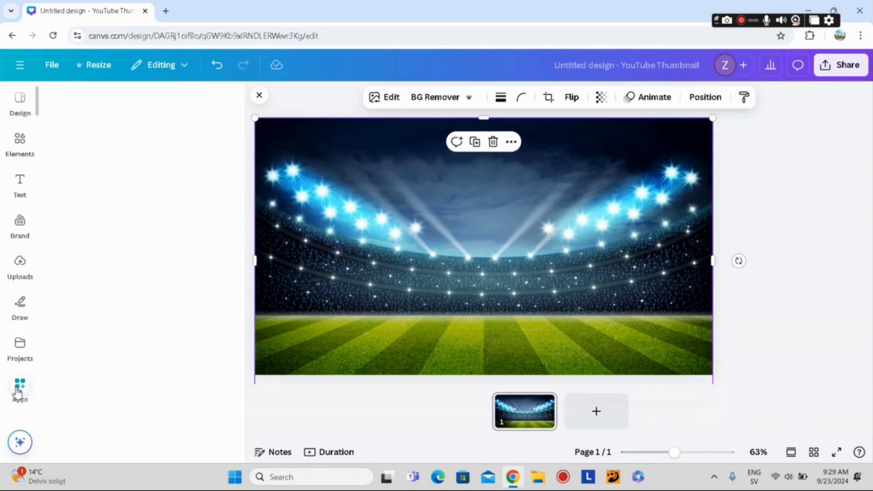
pyautogui.click(101, 101)
pyautogui.write('easy re')
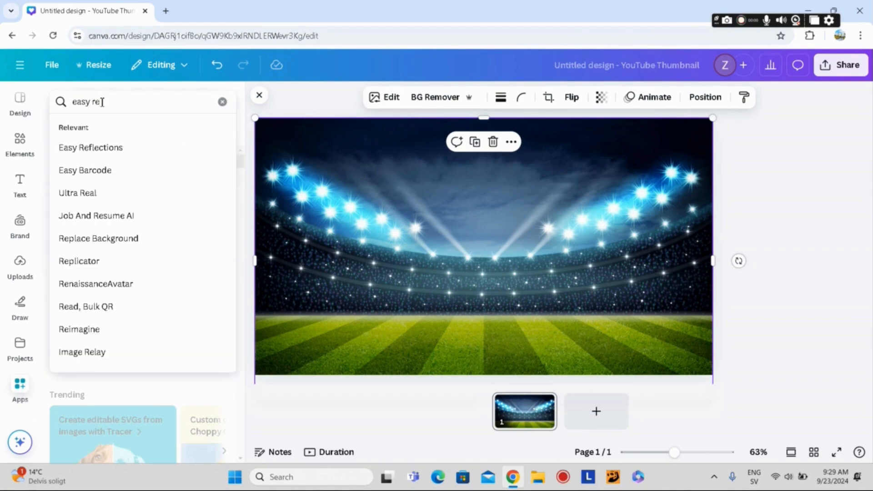
pyautogui.write('flection')
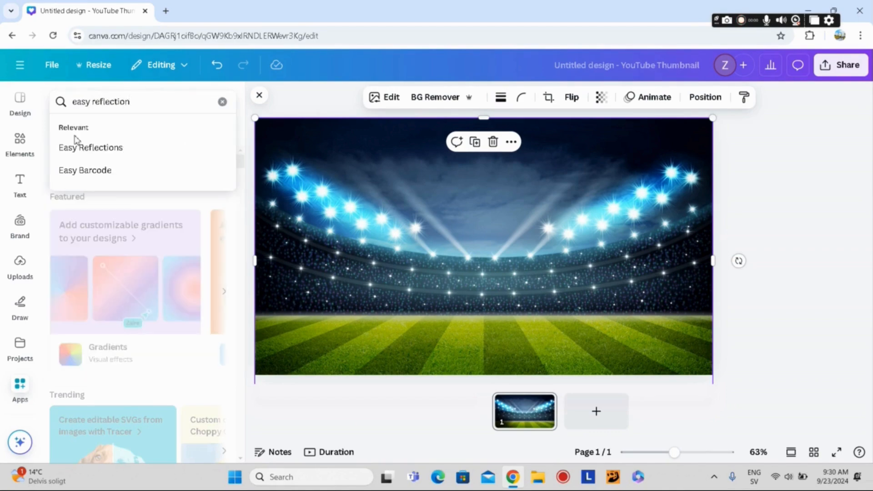
pyautogui.click(76, 147)
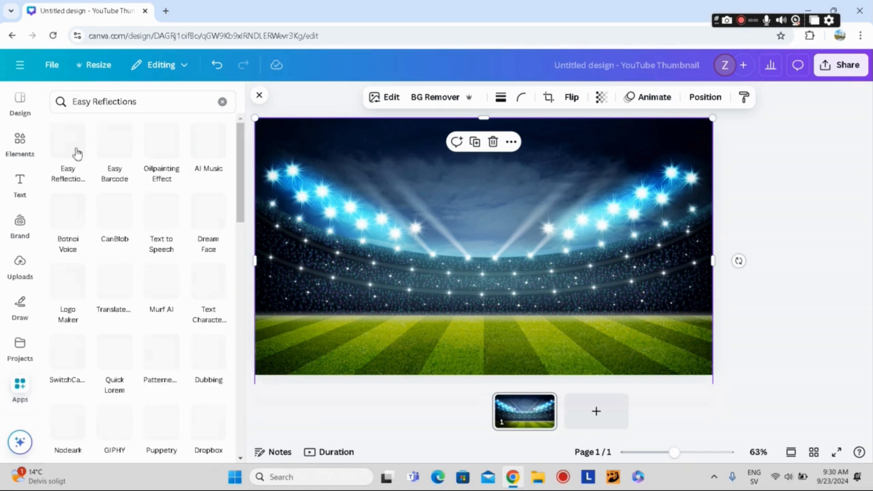
pyautogui.click(62, 149)
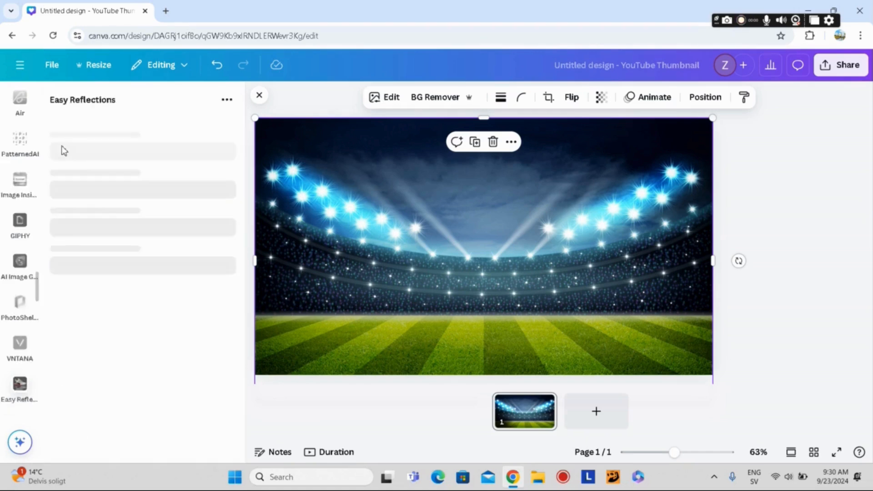
# Step: Create a reflection below the stadium photo with offset 1 and opacity 50, and add it to the design
pyautogui.click(108, 167)
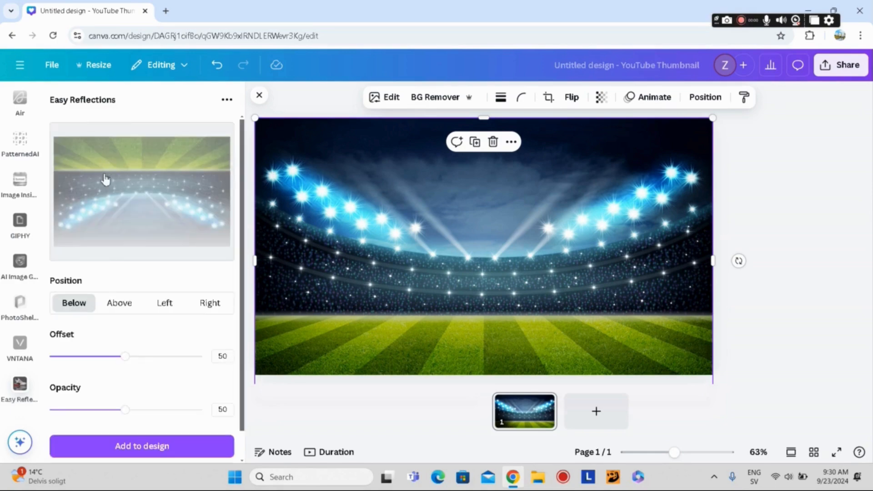
pyautogui.moveTo(112, 359); pyautogui.dragTo(31, 359)
pyautogui.moveTo(120, 416)
pyautogui.mouseDown()
pyautogui.moveTo(136, 414)
pyautogui.moveTo(125, 411)
pyautogui.mouseUp()
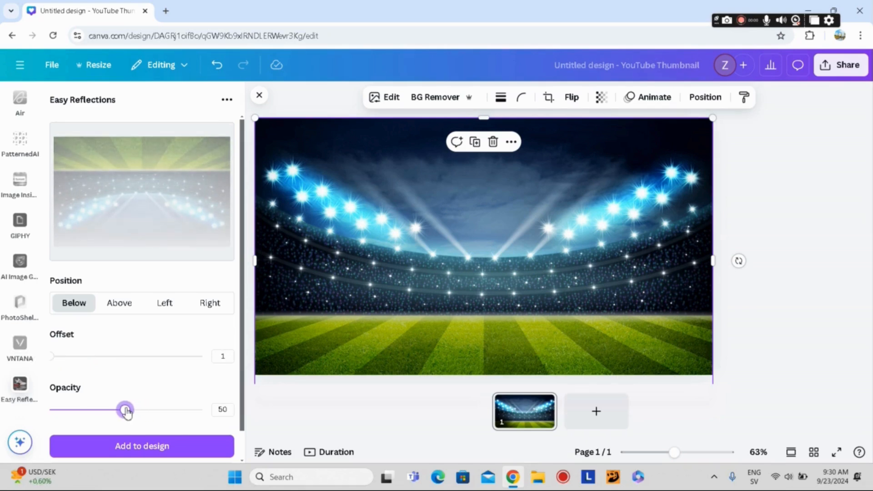
pyautogui.click(142, 446)
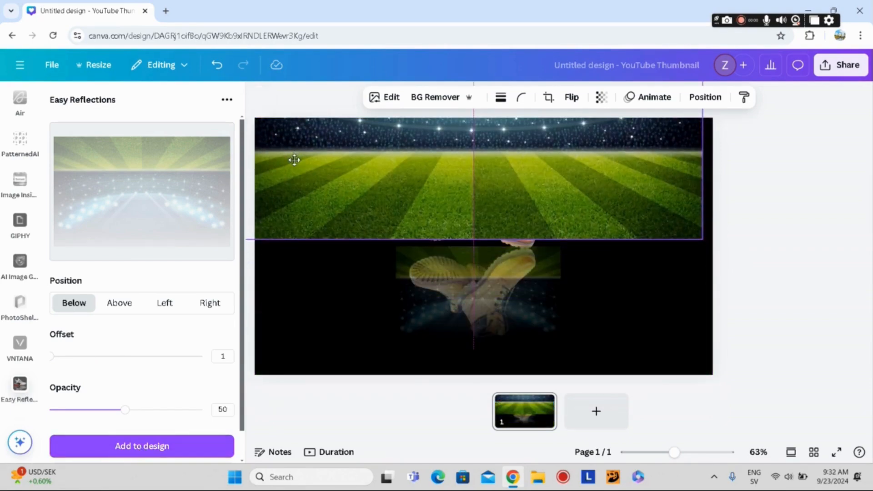
# Step: Move the stadium photo to the upper half of the page and place its reflection directly beneath, enlarged to the page width
pyautogui.moveTo(293, 158)
pyautogui.mouseDown()
pyautogui.moveTo(303, 164)
pyautogui.moveTo(305, 156)
pyautogui.moveTo(306, 167)
pyautogui.mouseUp()
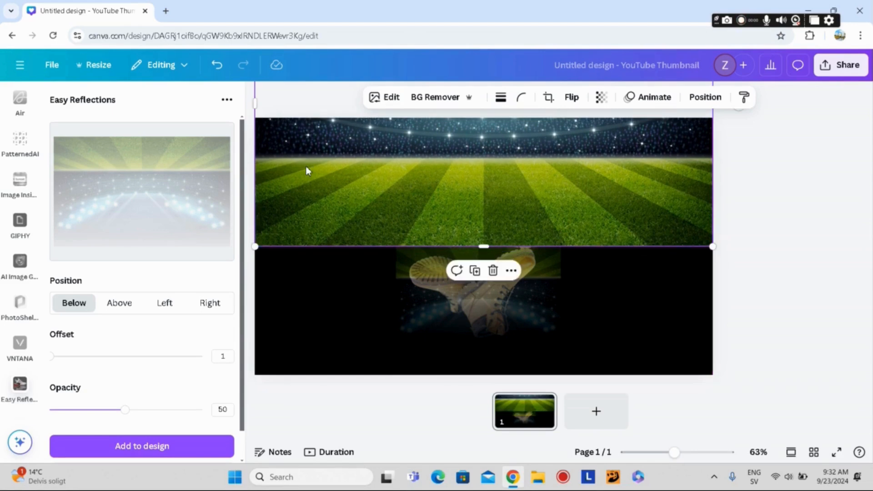
pyautogui.moveTo(454, 313); pyautogui.dragTo(312, 185)
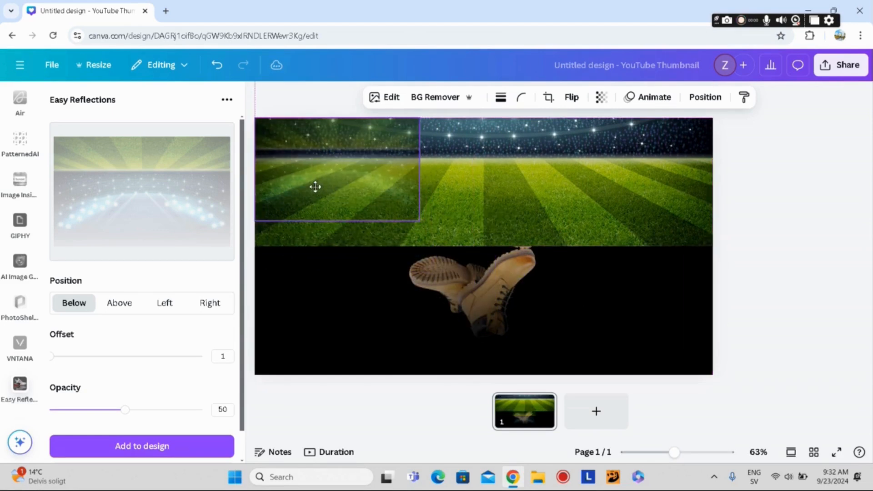
pyautogui.moveTo(419, 229); pyautogui.dragTo(758, 349)
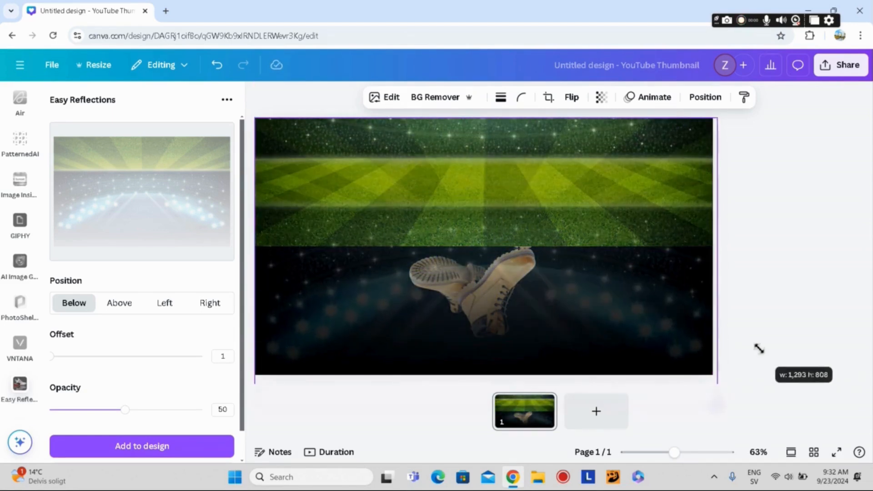
pyautogui.moveTo(596, 169); pyautogui.dragTo(596, 295)
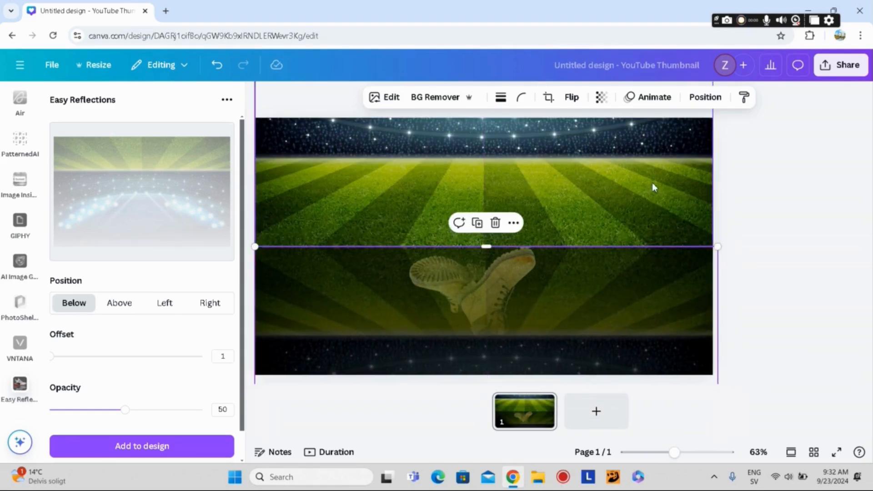
pyautogui.click(781, 201)
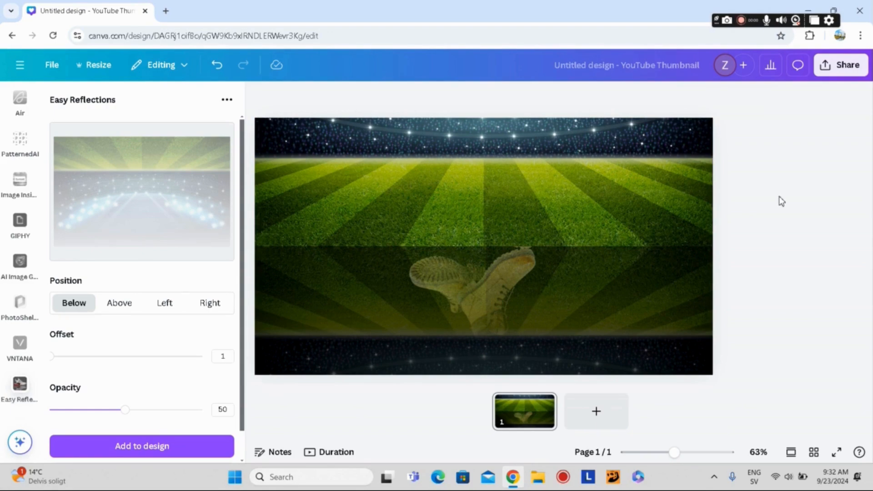
# Step: Send the stadium photo to the back, behind the boots
pyautogui.click(629, 175)
pyautogui.rightClick(629, 174)
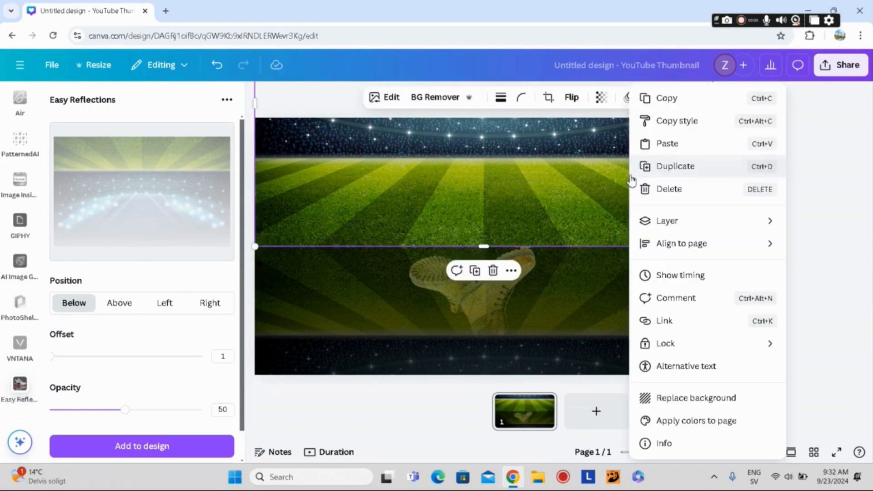
pyautogui.moveTo(670, 222)
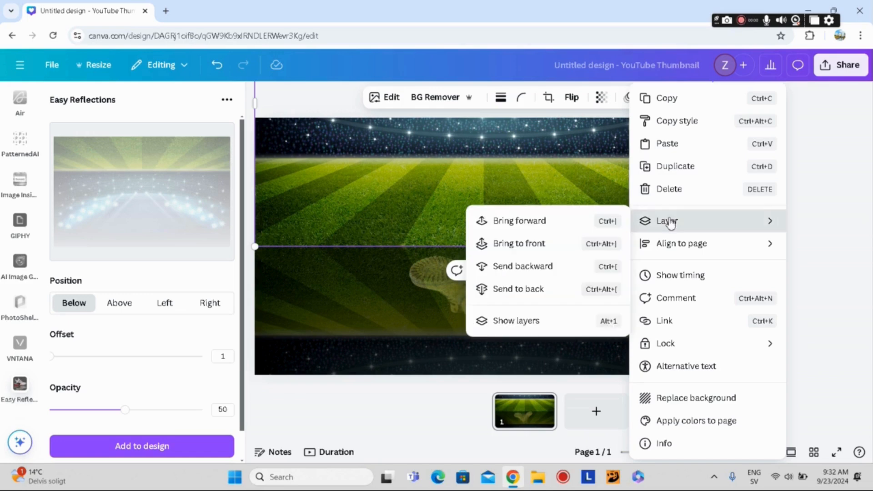
pyautogui.click(544, 289)
pyautogui.click(786, 219)
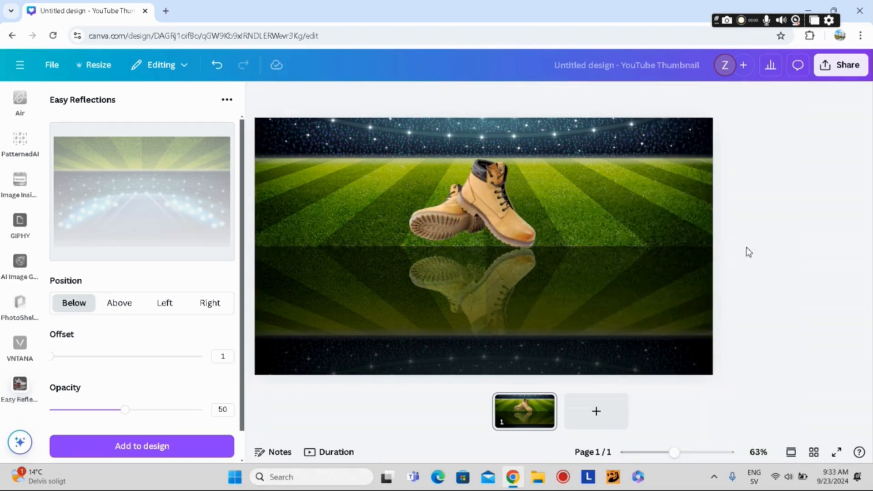
# Step: Send the stadium's reflection to the back, behind the boots' reflection
pyautogui.click(665, 286)
pyautogui.rightClick(665, 287)
pyautogui.moveTo(709, 227)
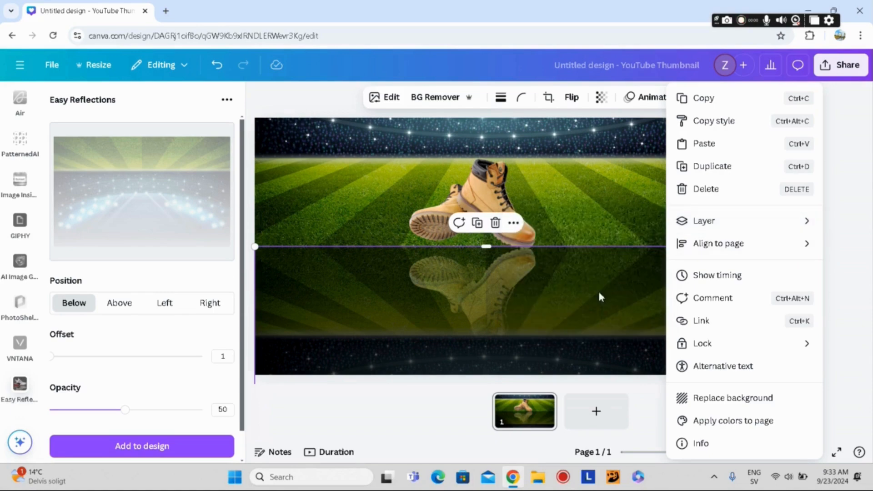
pyautogui.click(578, 289)
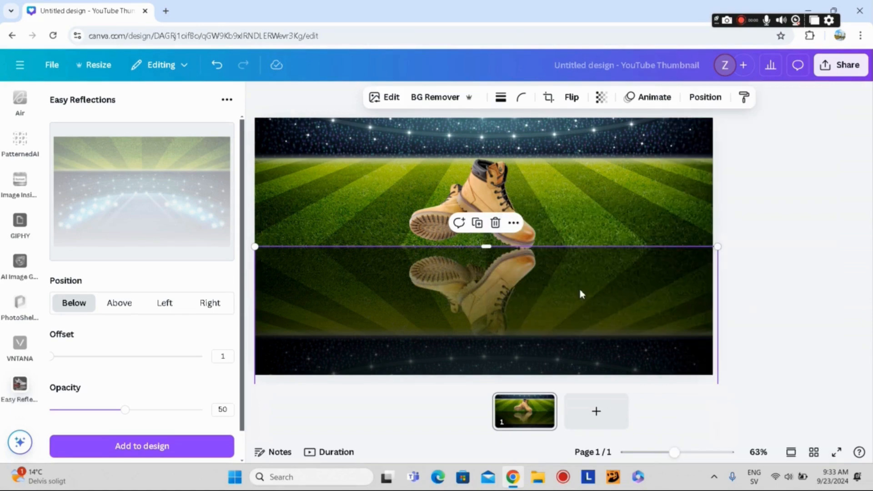
pyautogui.click(800, 262)
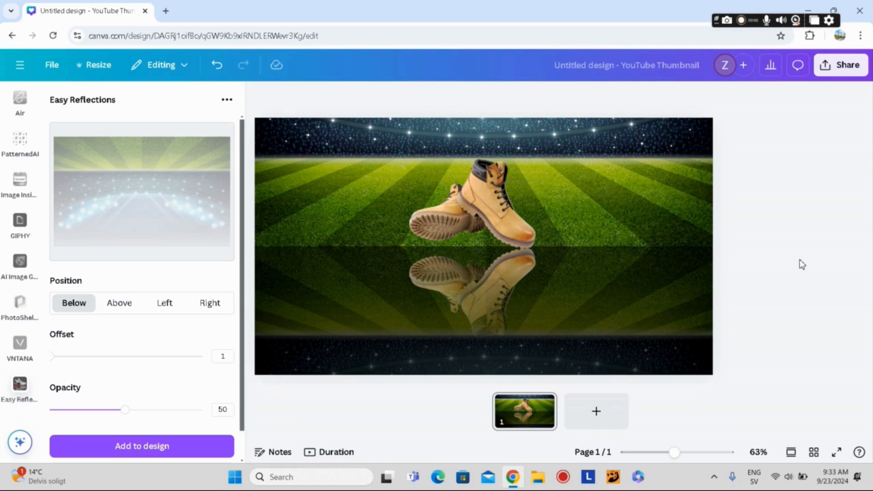
# Step: Add a second page with the text "REFLECTION" in the Horizon font, and widen its box so the word fits on one line
pyautogui.click(591, 411)
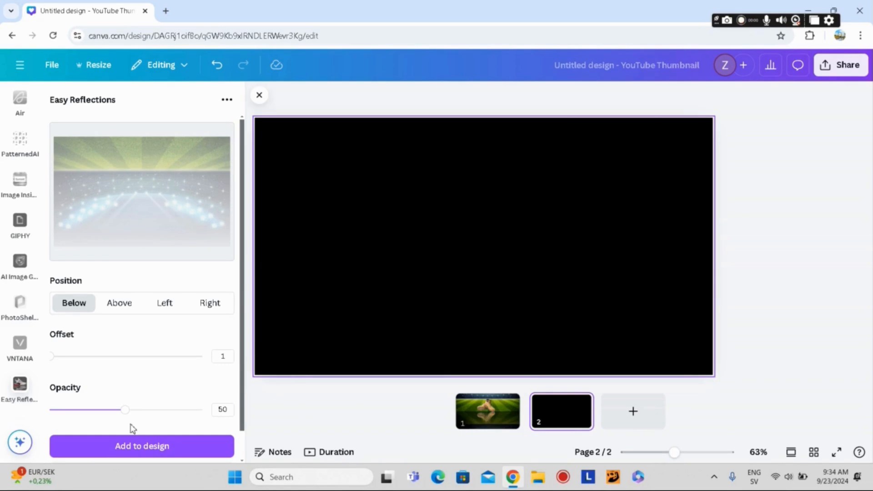
pyautogui.click(20, 442)
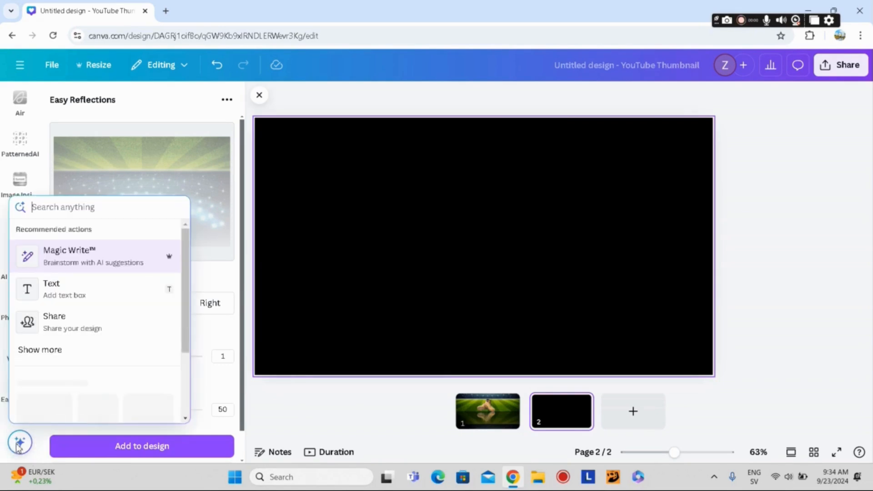
pyautogui.click(59, 295)
pyautogui.moveTo(438, 241); pyautogui.dragTo(349, 194)
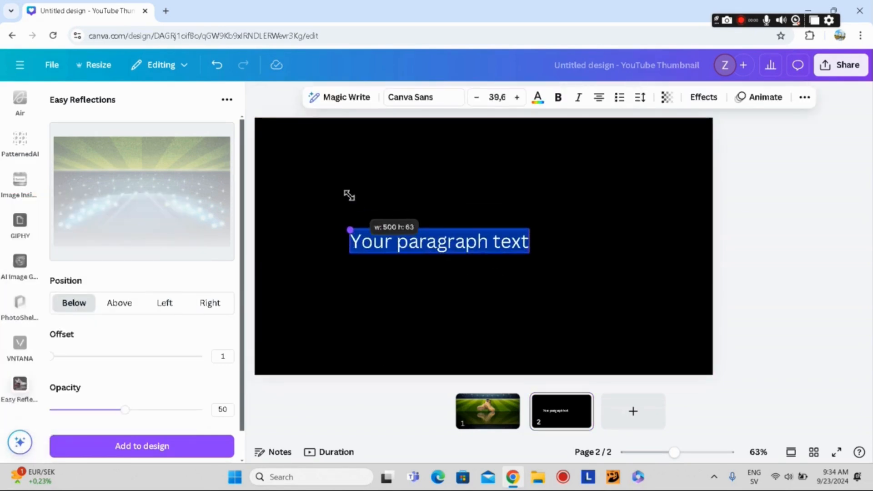
pyautogui.moveTo(534, 240); pyautogui.dragTo(604, 243)
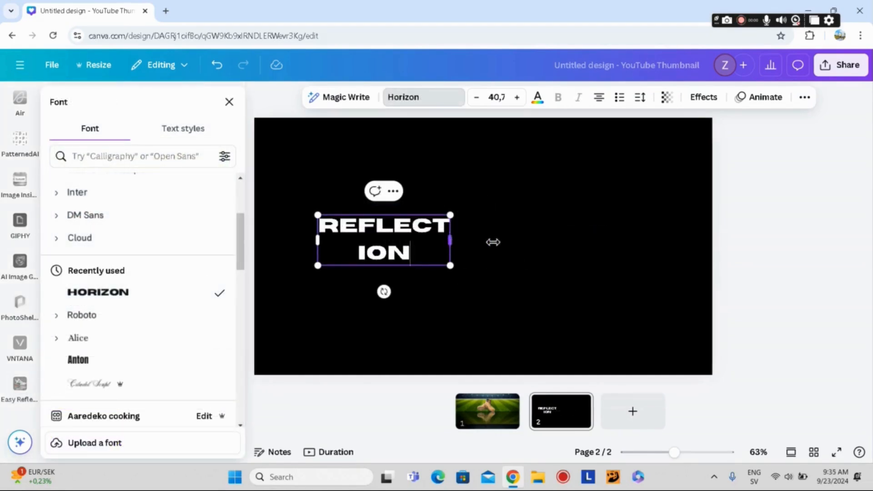
pyautogui.moveTo(493, 242); pyautogui.dragTo(516, 247)
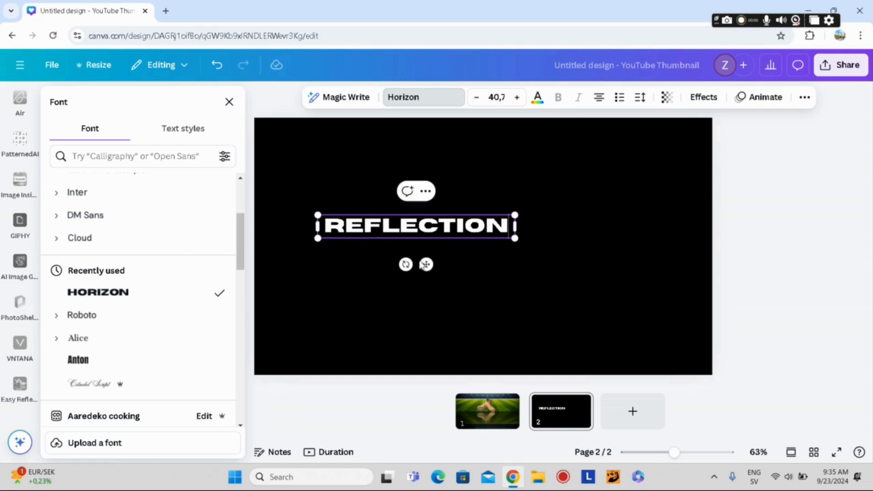
# Step: Enlarge the REFLECTION text to the full page width, about size 98.7, and color it light blue from the stadium photo's colors
pyautogui.moveTo(427, 265); pyautogui.dragTo(370, 255)
pyautogui.moveTo(460, 232); pyautogui.dragTo(721, 283)
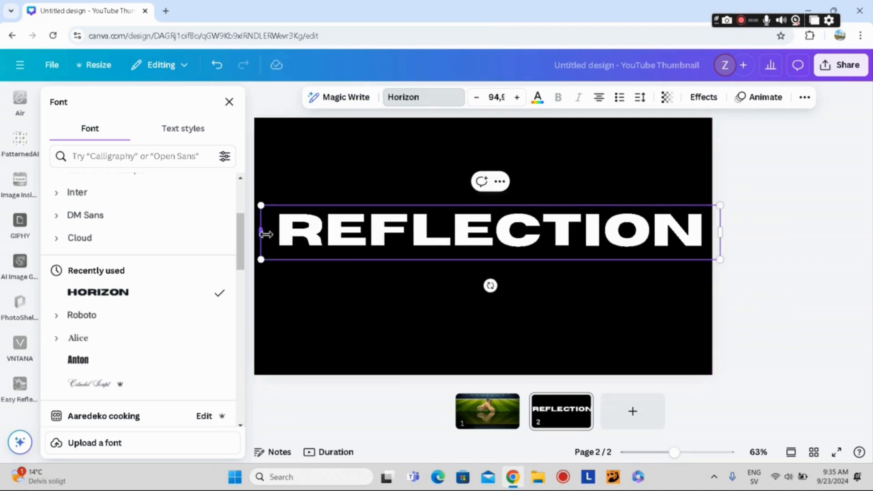
pyautogui.moveTo(266, 234); pyautogui.dragTo(257, 197)
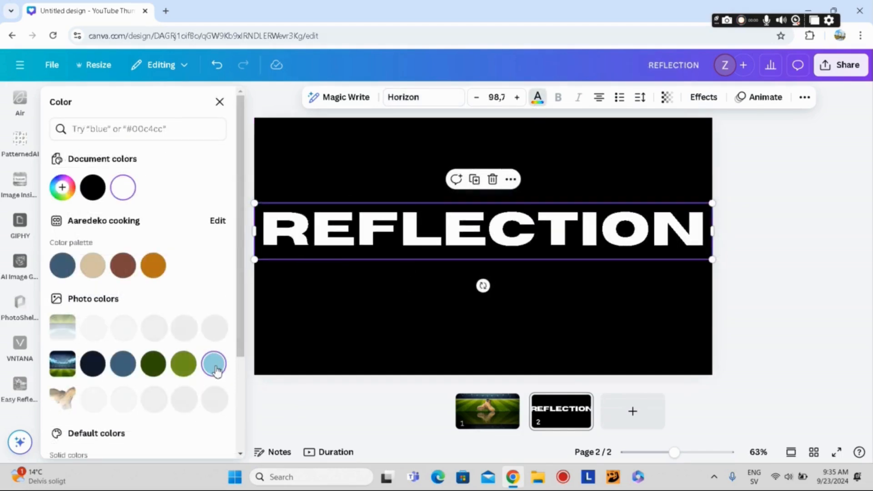
pyautogui.click(218, 371)
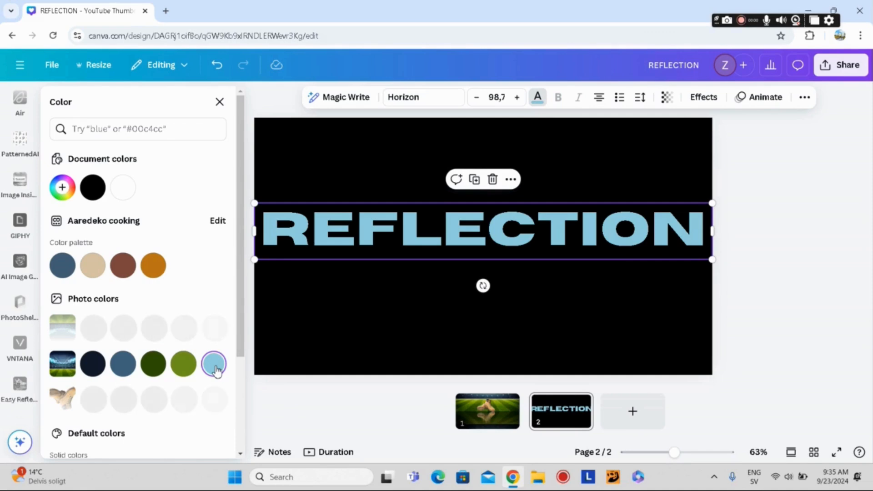
pyautogui.click(364, 328)
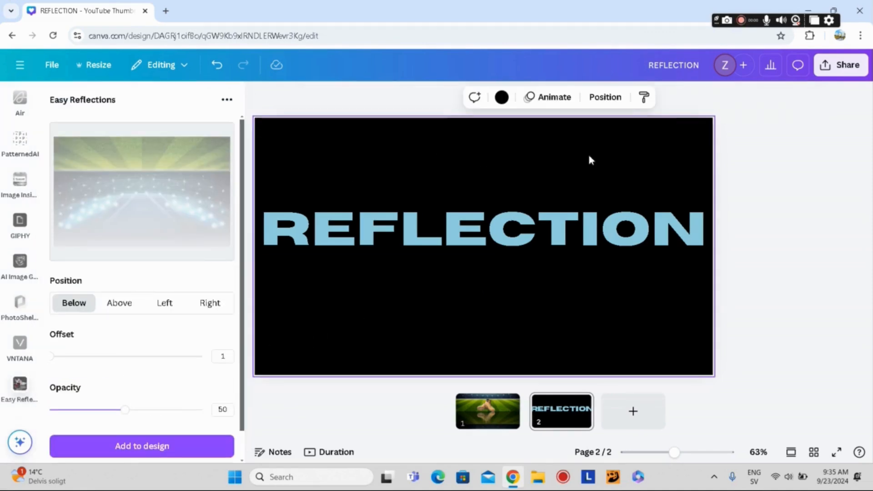
# Step: Download page 2 as a PNG with a transparent background, and delete the REFLECTION text from the page
pyautogui.click(835, 69)
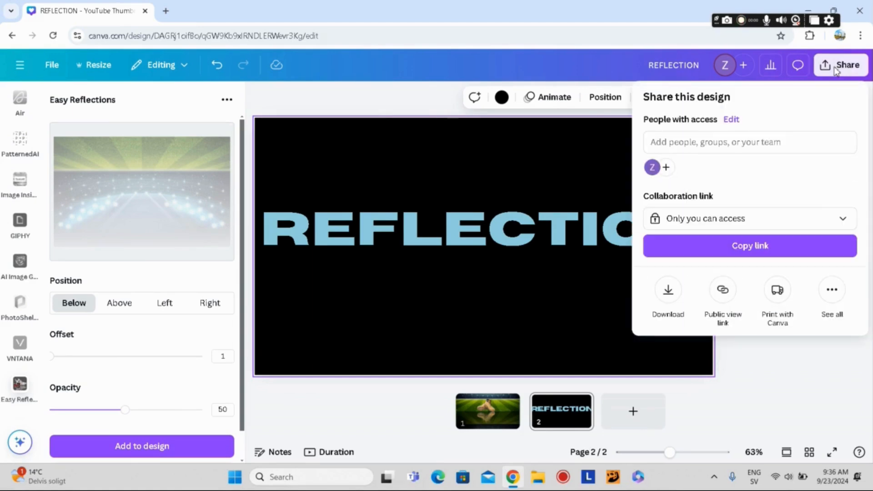
pyautogui.click(667, 291)
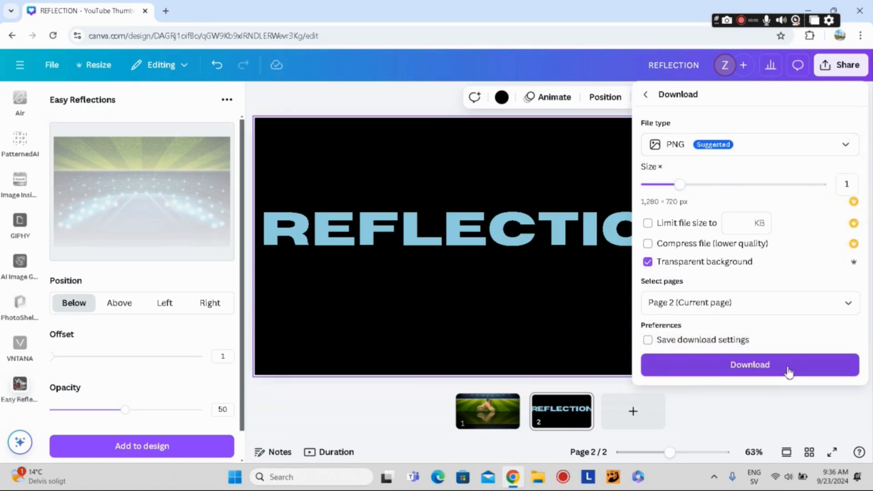
pyautogui.click(788, 372)
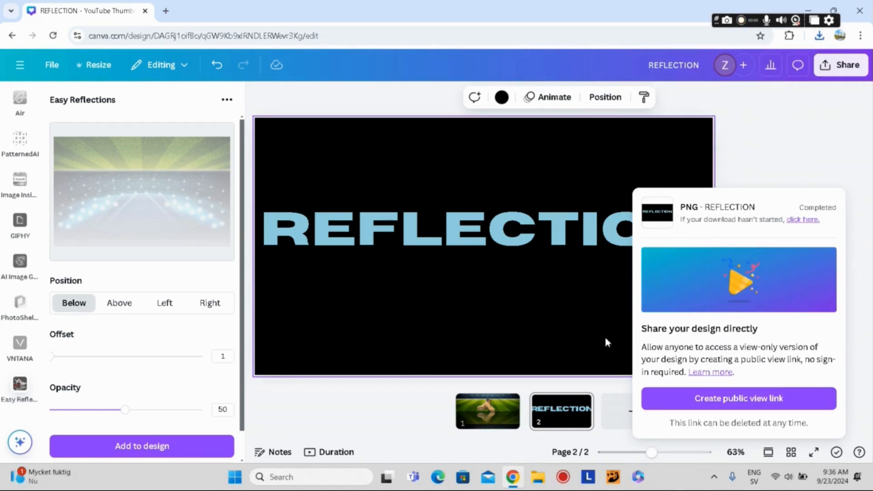
pyautogui.click(522, 238)
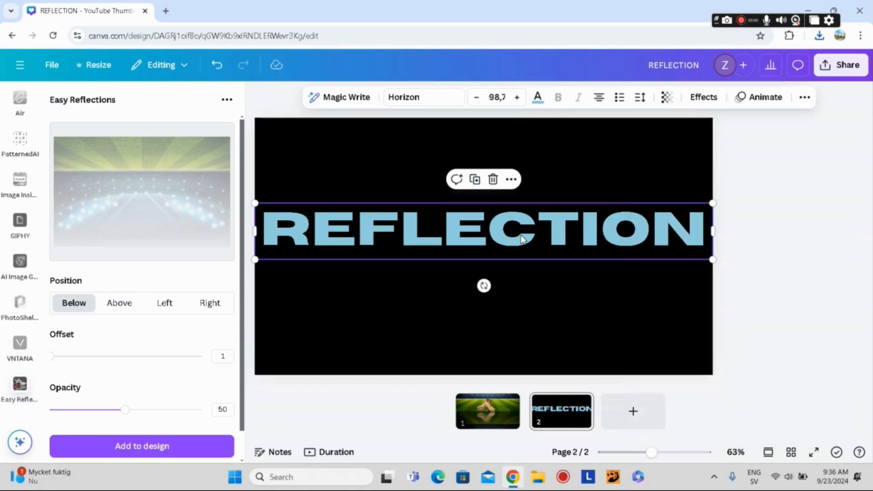
pyautogui.click(493, 179)
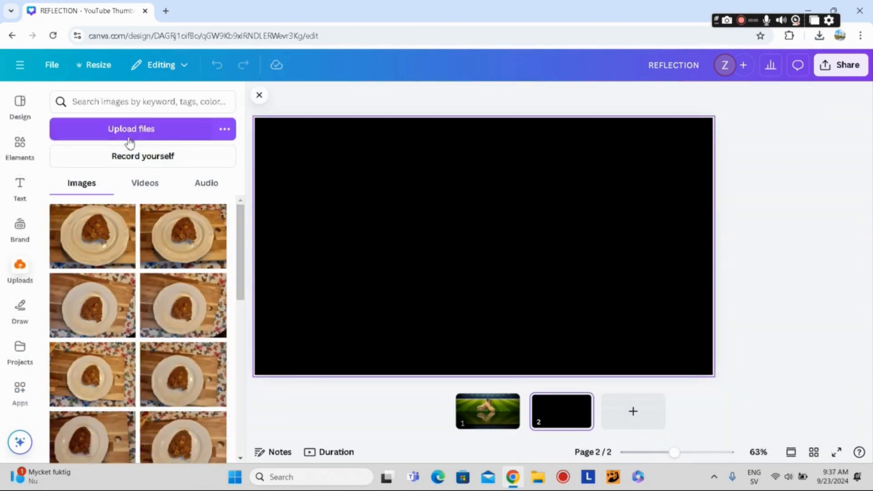
# Step: Upload the REFLECTION PNG file from Downloads and add the image to page 2
pyautogui.click(127, 132)
pyautogui.click(125, 102)
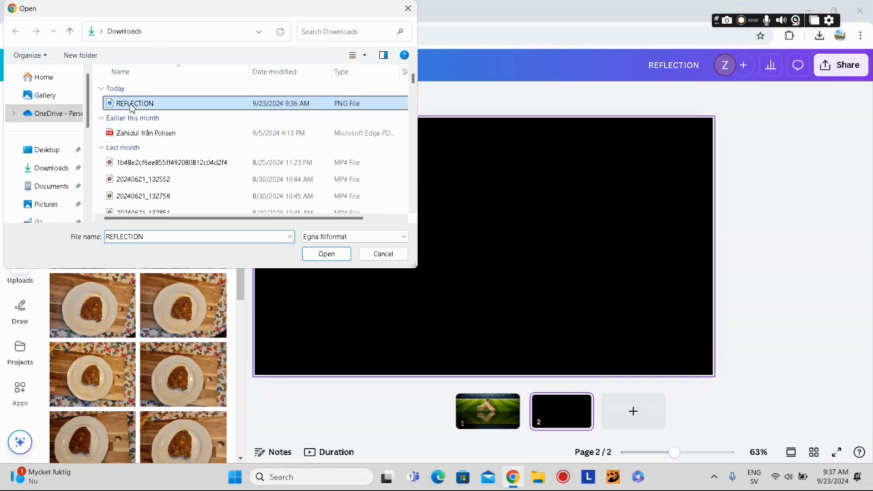
pyautogui.click(321, 254)
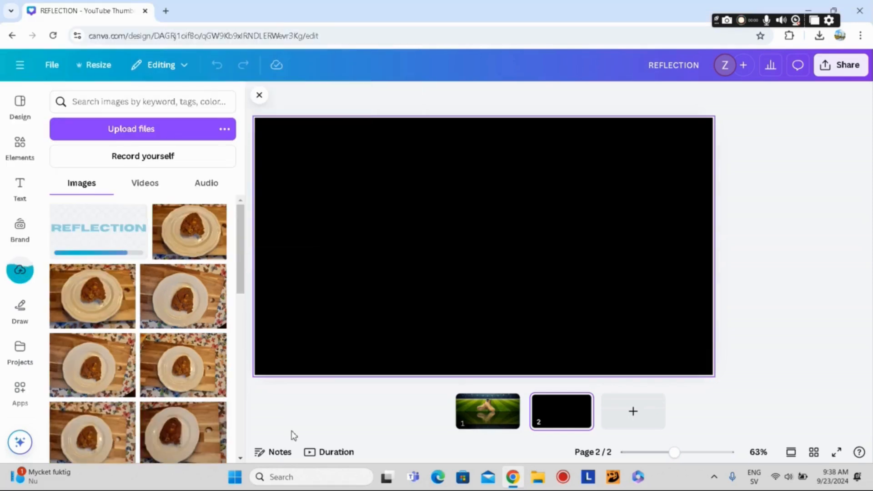
pyautogui.click(77, 237)
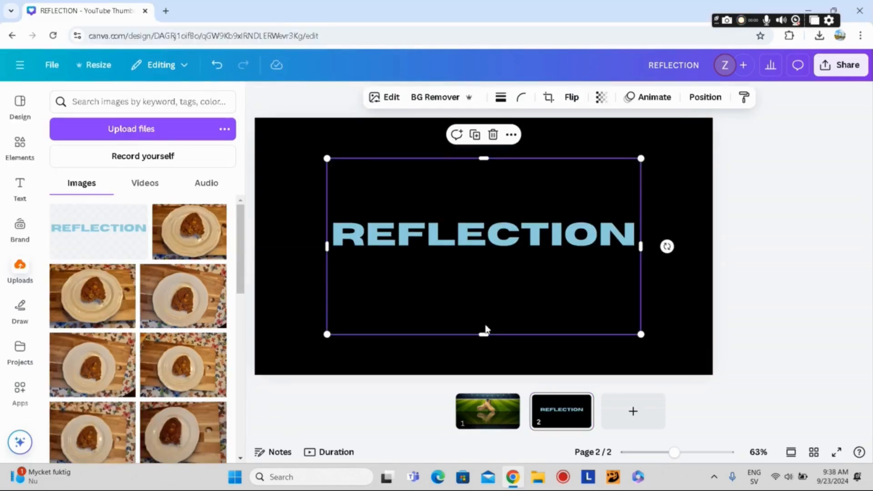
# Step: Crop the empty areas above and below the word in the REFLECTION image and enlarge it to the full page width
pyautogui.moveTo(484, 333); pyautogui.dragTo(482, 262)
pyautogui.moveTo(488, 173); pyautogui.dragTo(435, 206)
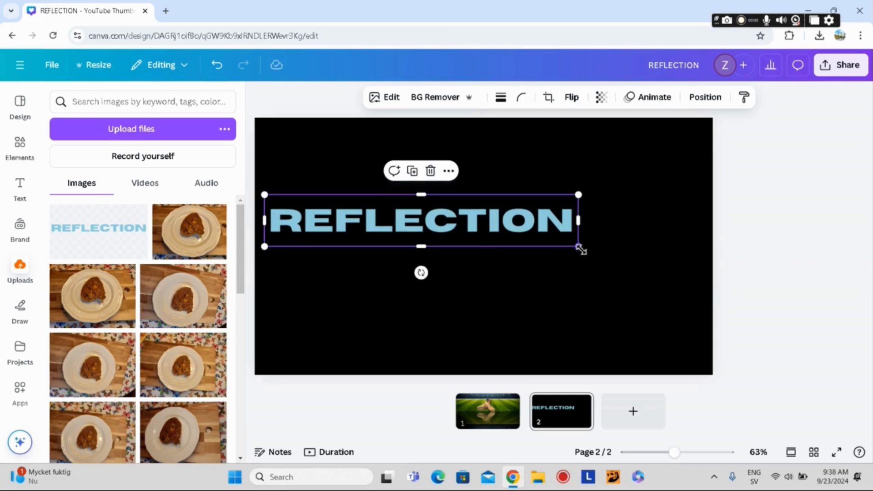
pyautogui.moveTo(579, 247); pyautogui.dragTo(713, 269)
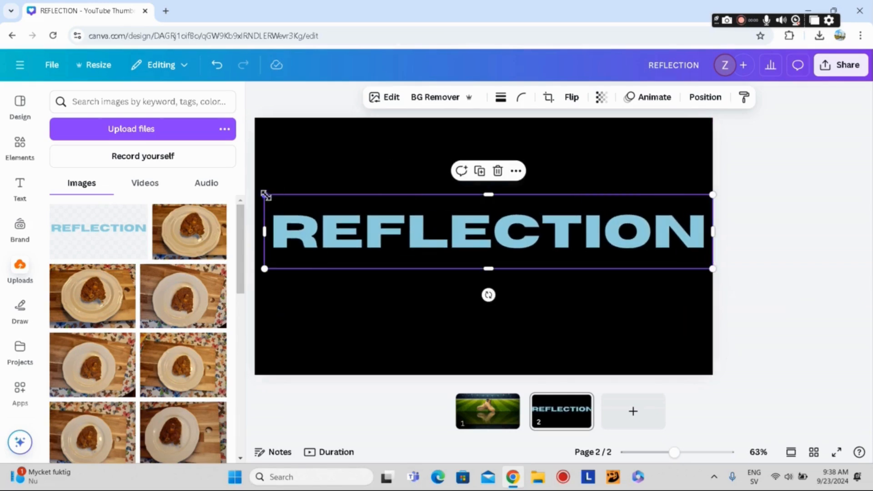
pyautogui.moveTo(265, 195); pyautogui.dragTo(256, 192)
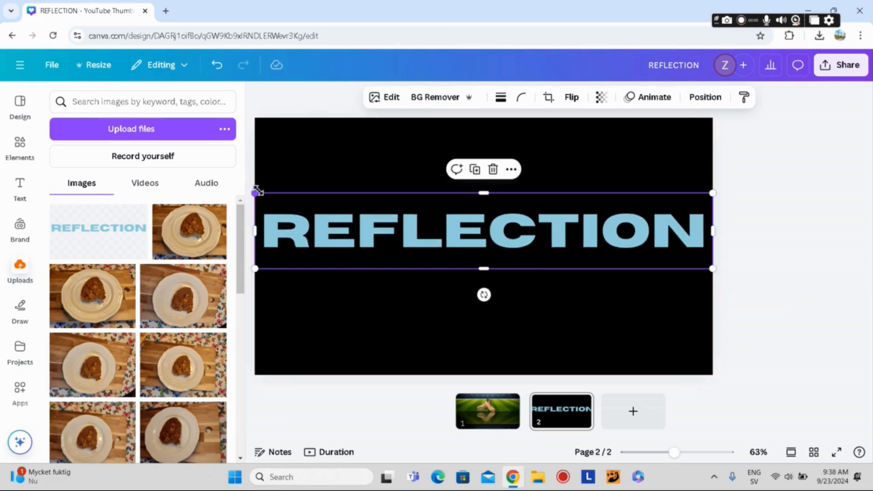
# Step: Find and open the Easy Reflections app for the REFLECTION image
pyautogui.click(21, 390)
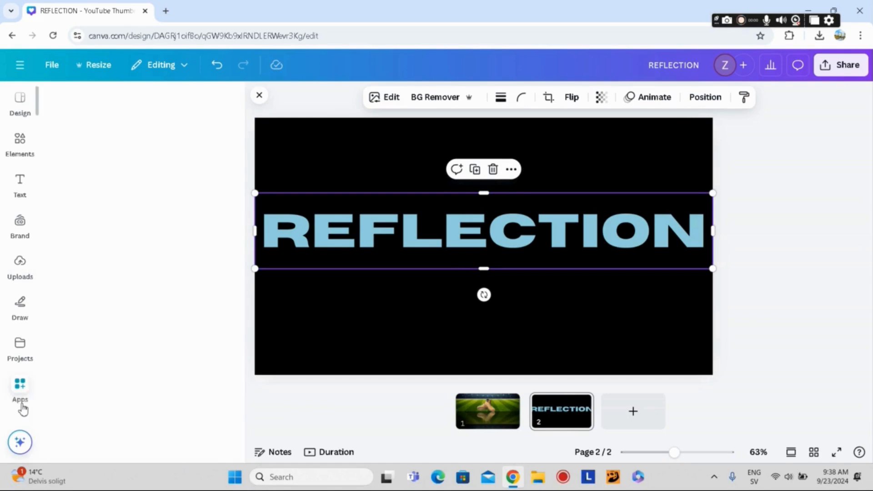
pyautogui.click(116, 102)
pyautogui.write('easy')
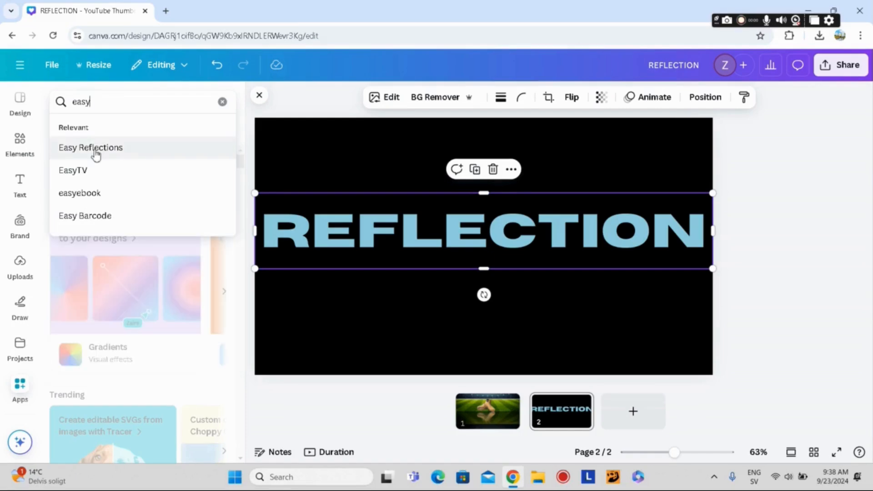
pyautogui.click(95, 150)
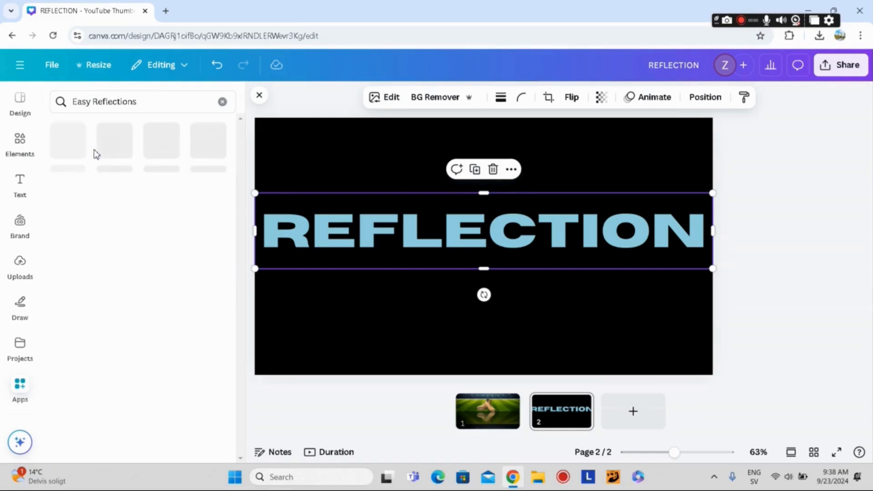
pyautogui.click(68, 148)
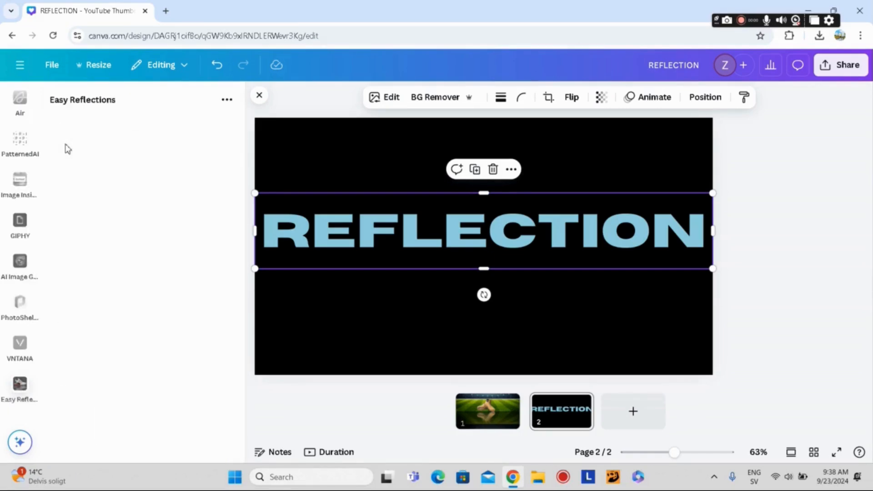
# Step: Add a reflection of the REFLECTION image to the design, positioned below with offset 1 and opacity 50
pyautogui.click(161, 163)
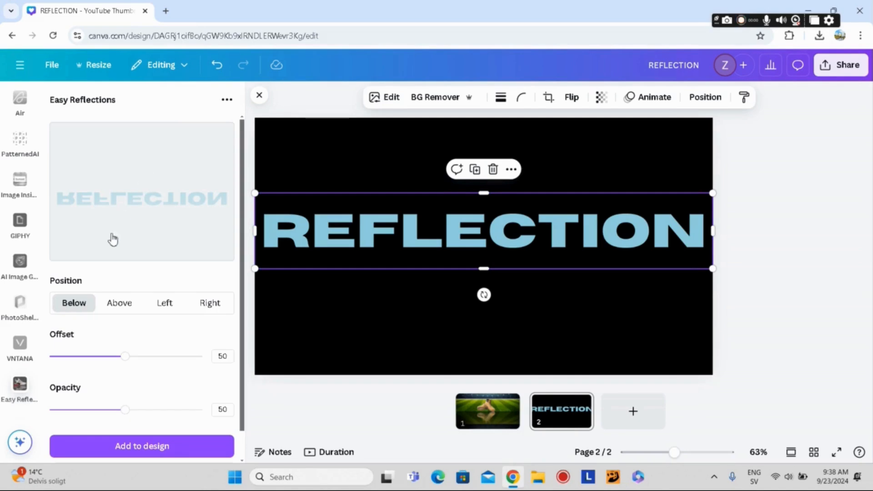
pyautogui.moveTo(126, 362); pyautogui.dragTo(38, 363)
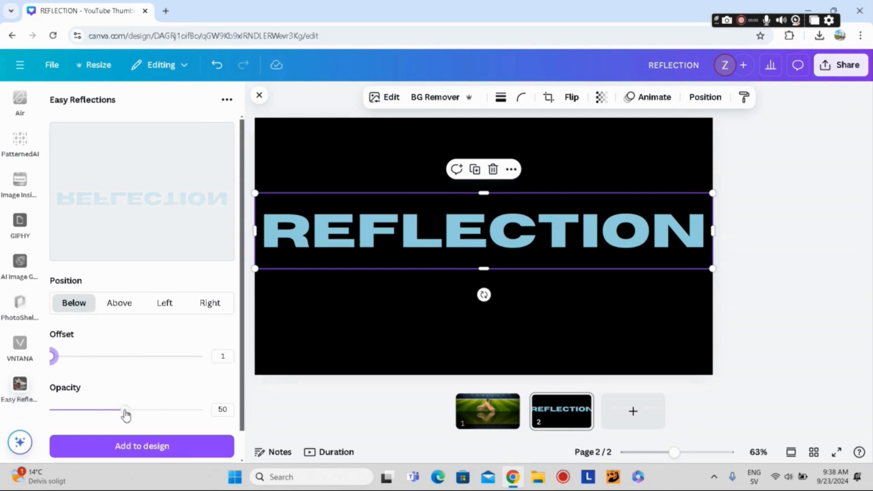
pyautogui.moveTo(126, 416); pyautogui.dragTo(124, 413)
pyautogui.click(141, 447)
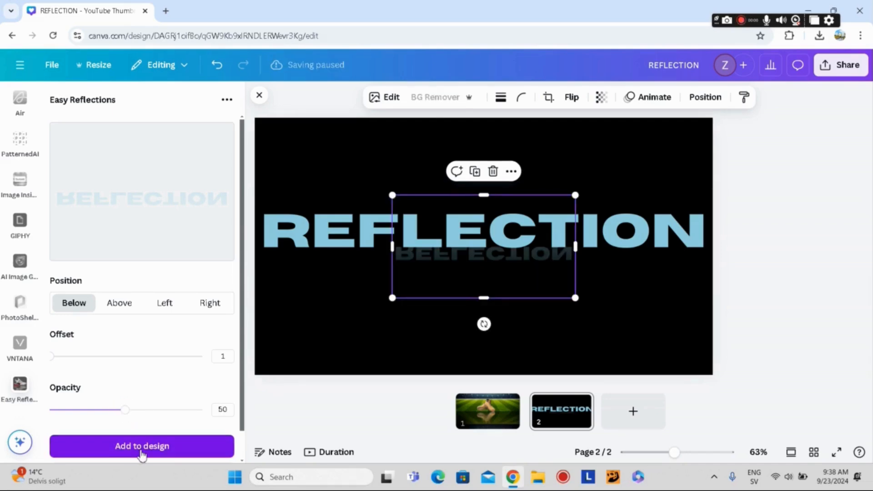
# Step: Enlarge the mirrored word to the full 1,280 px page width, crop its empty areas, and place it directly beneath the REFLECTION word
pyautogui.moveTo(521, 237); pyautogui.dragTo(422, 281)
pyautogui.moveTo(423, 333); pyautogui.dragTo(422, 316)
pyautogui.moveTo(714, 221); pyautogui.dragTo(712, 223)
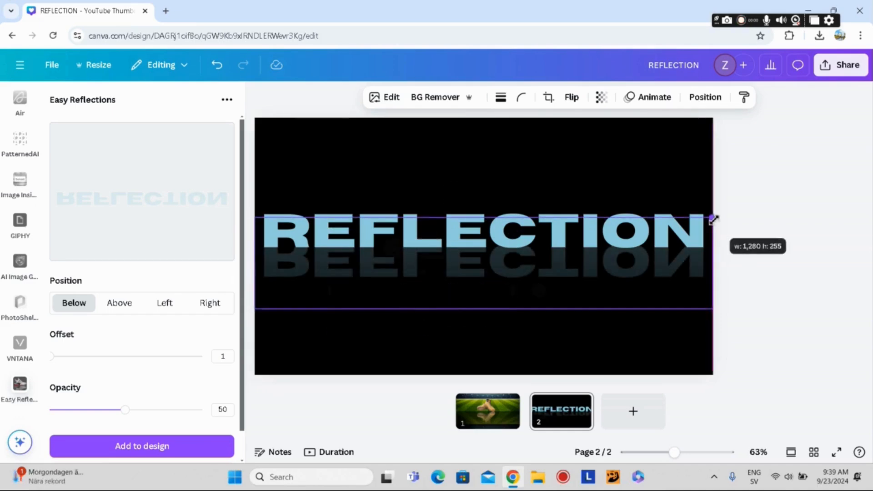
pyautogui.moveTo(484, 309); pyautogui.dragTo(485, 287)
pyautogui.click(565, 180)
pyautogui.moveTo(564, 235); pyautogui.dragTo(565, 248)
pyautogui.moveTo(486, 231); pyautogui.dragTo(487, 252)
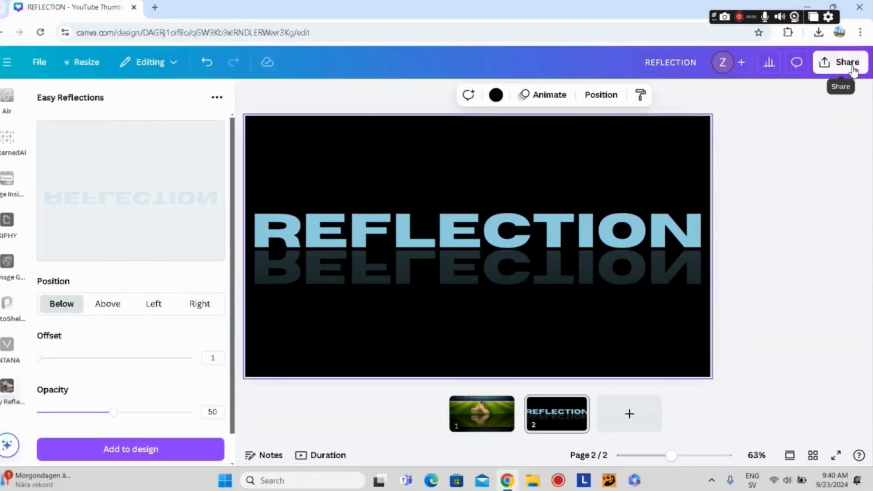
# Step: Download only page 2 as a PNG with a transparent background
pyautogui.click(846, 63)
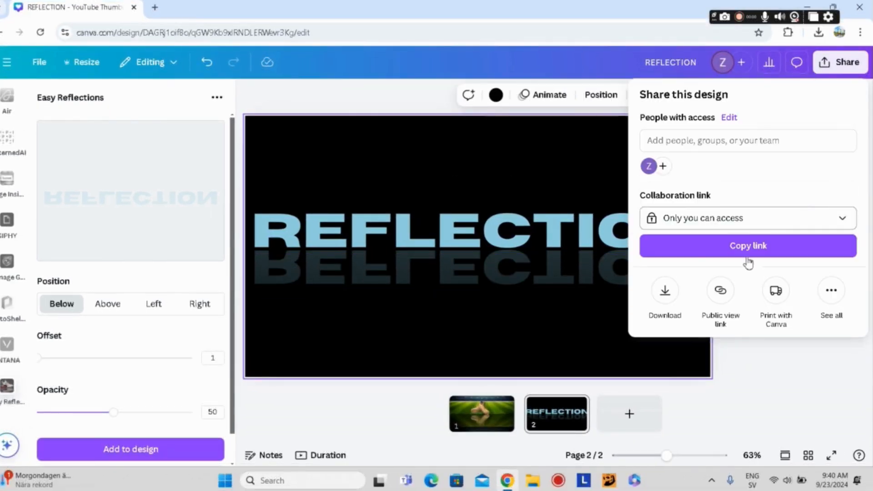
pyautogui.click(664, 287)
pyautogui.click(644, 261)
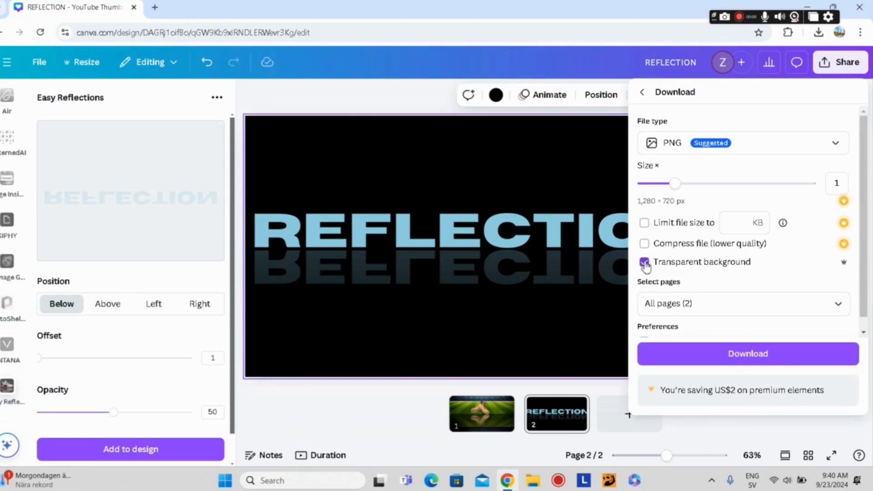
pyautogui.click(838, 304)
pyautogui.click(837, 160)
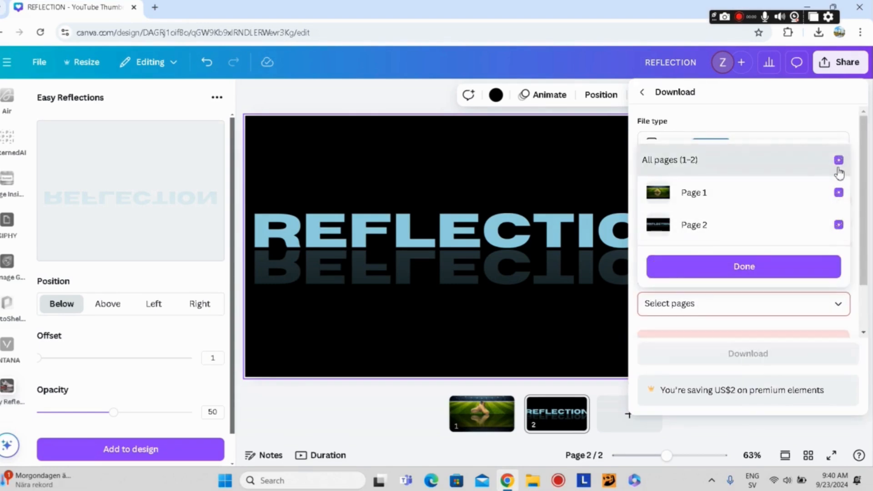
pyautogui.click(837, 224)
pyautogui.click(764, 269)
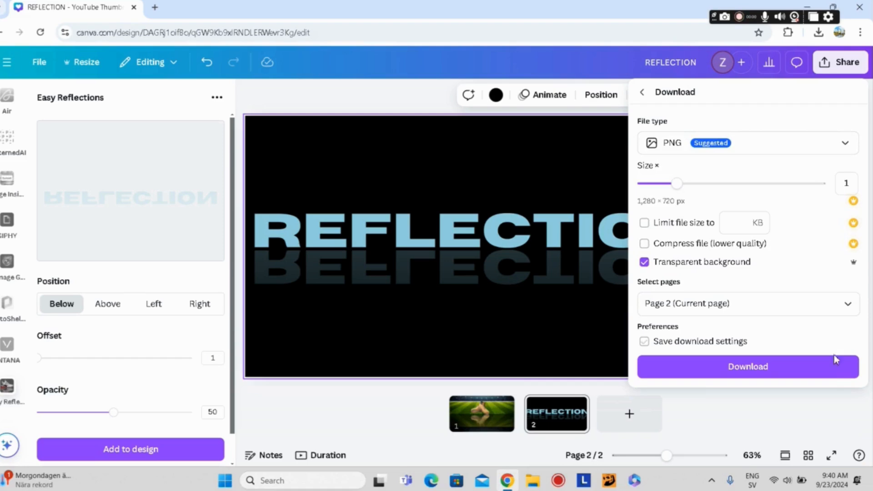
pyautogui.click(742, 372)
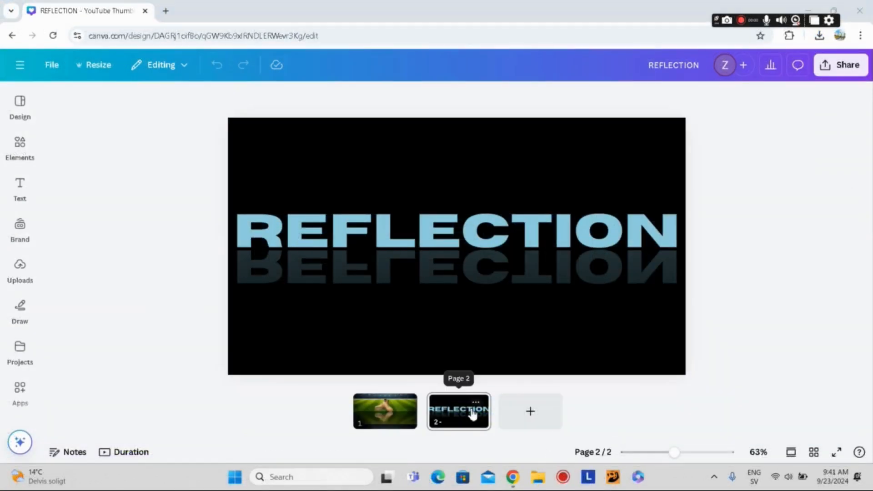
# Step: Upload the REFLECTION (1) PNG file from Downloads and add the image to page 1
pyautogui.click(384, 413)
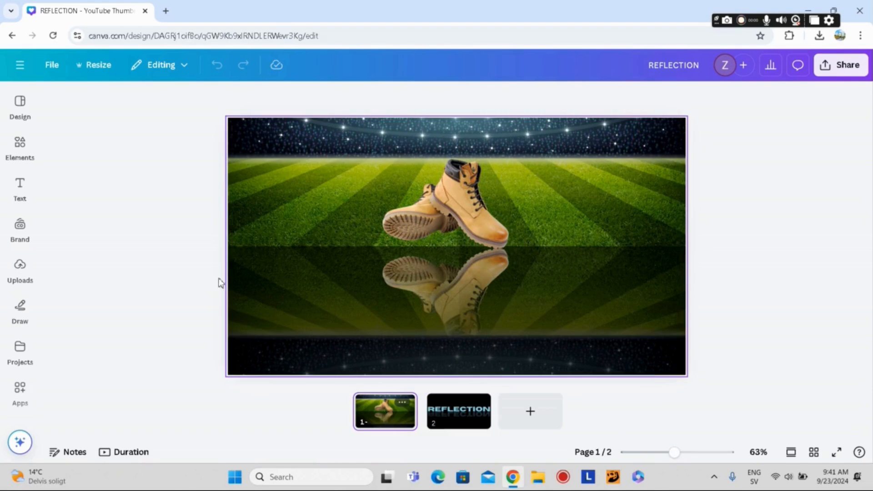
pyautogui.click(20, 268)
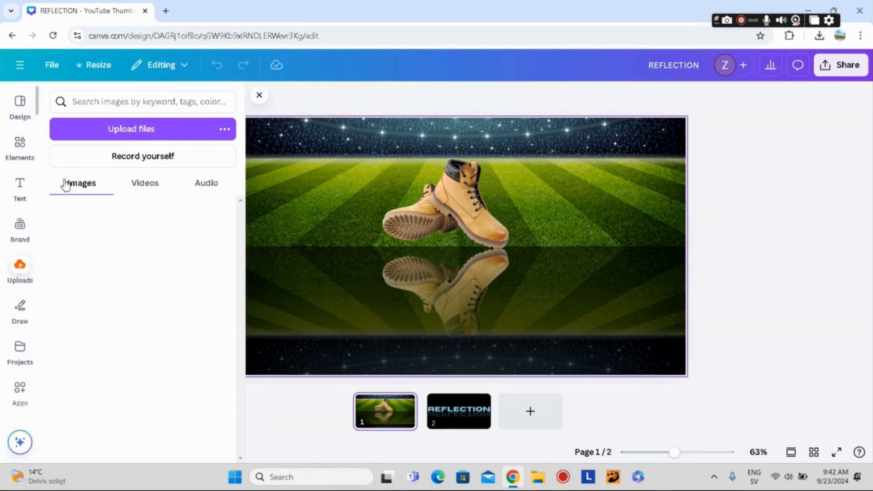
pyautogui.click(119, 132)
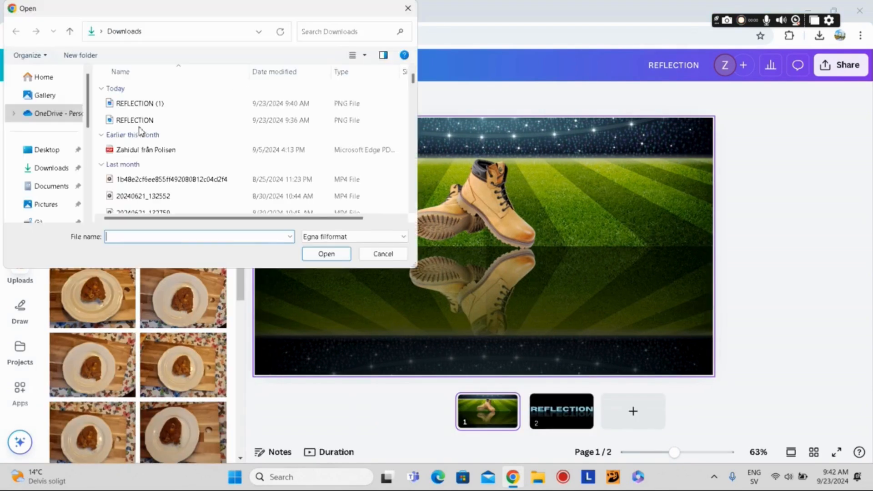
pyautogui.click(142, 103)
pyautogui.click(320, 256)
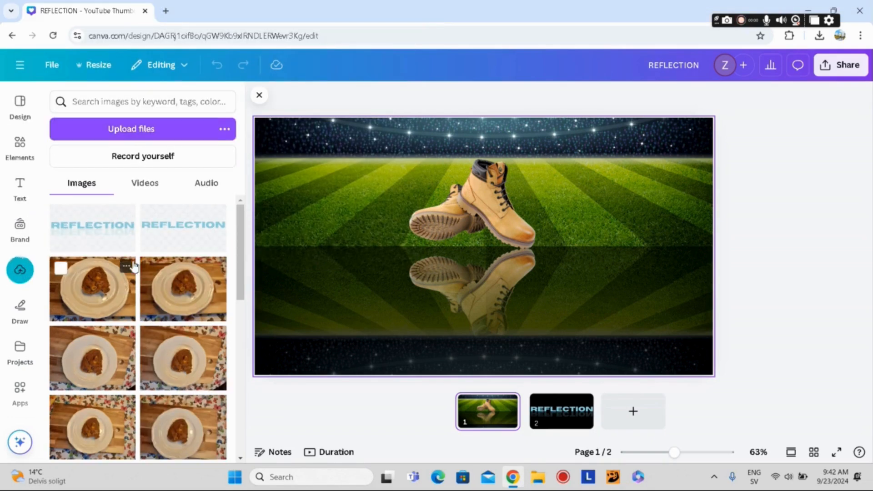
pyautogui.click(83, 225)
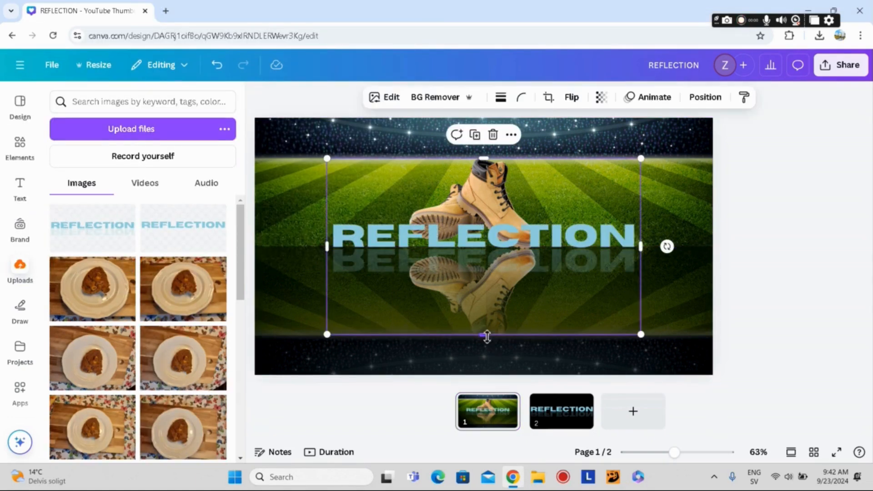
# Step: Crop the empty areas above and below the reflected word on page 1 and enlarge the image to the full page width
pyautogui.moveTo(485, 334); pyautogui.dragTo(485, 286)
pyautogui.moveTo(485, 160); pyautogui.dragTo(256, 199)
pyautogui.moveTo(719, 172); pyautogui.dragTo(712, 180)
pyautogui.click(807, 162)
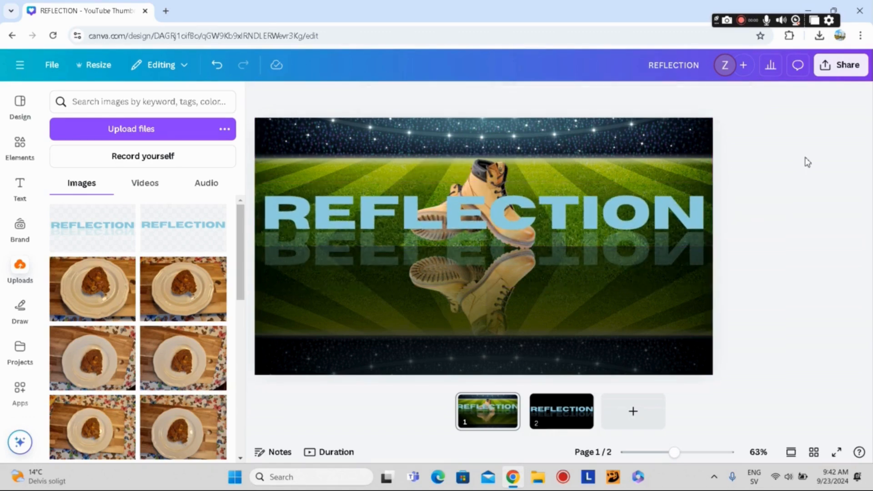
# Step: Reorder the layers on page 1 so the upright boots sit in front of the REFLECTION image
pyautogui.rightClick(671, 212)
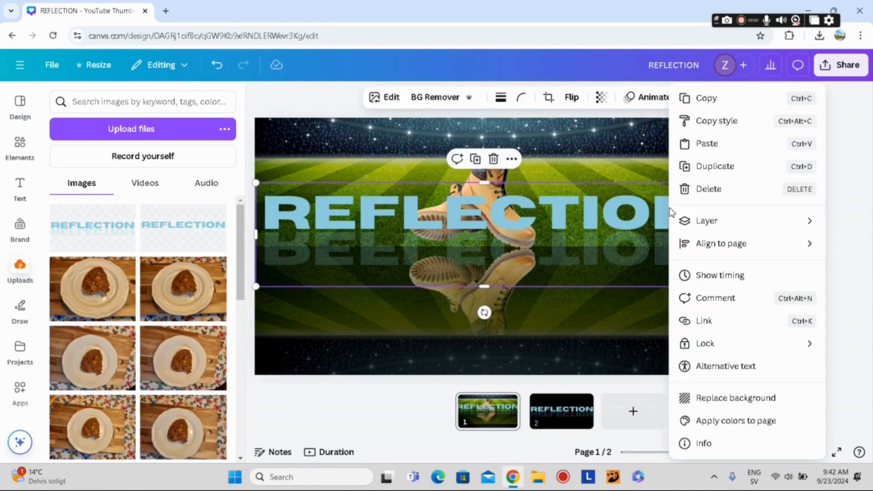
pyautogui.moveTo(705, 220)
pyautogui.click(553, 321)
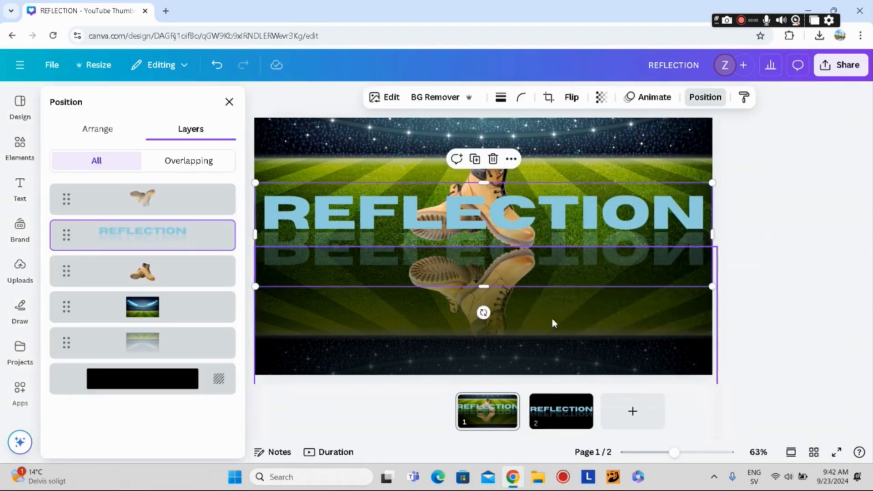
pyautogui.moveTo(146, 275); pyautogui.dragTo(146, 229)
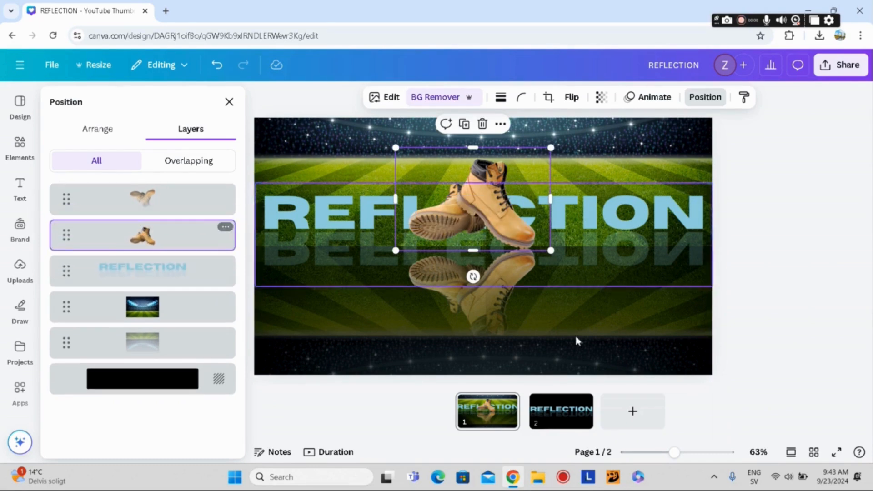
pyautogui.click(784, 286)
pyautogui.click(785, 285)
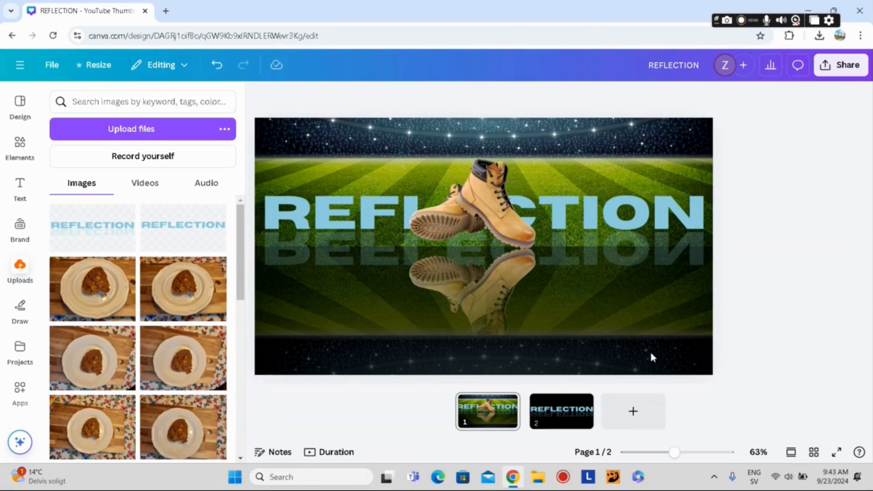
# Step: Delete page 2, and move the REFLECTION image slightly down so the word stands on the grass's mirror line
pyautogui.click(565, 415)
pyautogui.press('Delete')
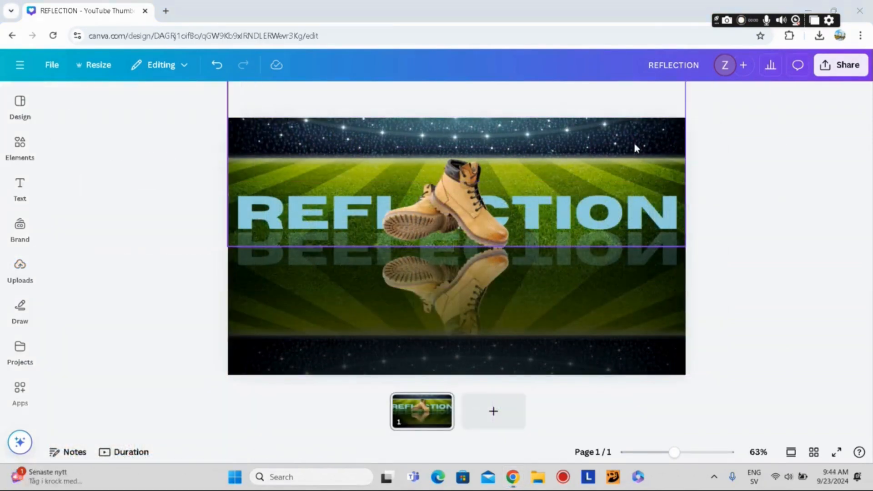
pyautogui.click(635, 216)
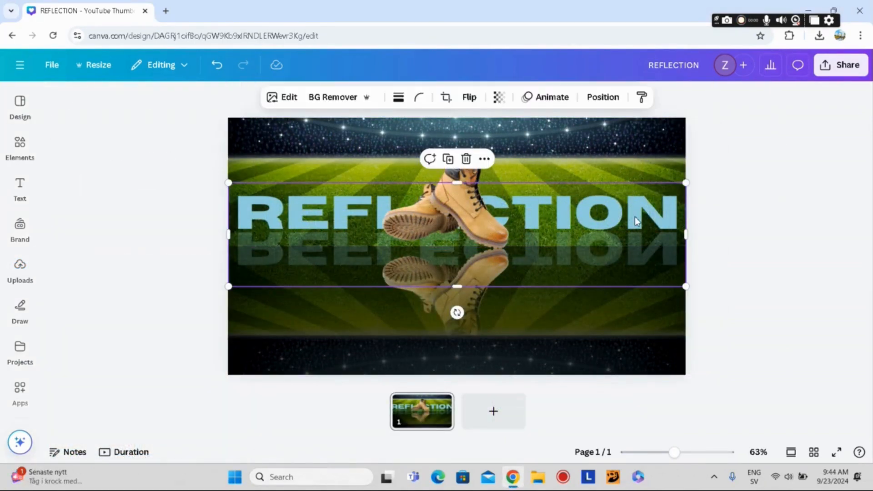
pyautogui.moveTo(588, 201)
pyautogui.mouseDown()
pyautogui.moveTo(587, 220)
pyautogui.moveTo(589, 212)
pyautogui.mouseUp()
# Step: Download the finished thumbnail as a PNG at size 1 (1,280 × 720 px) without a transparent background
pyautogui.click(841, 65)
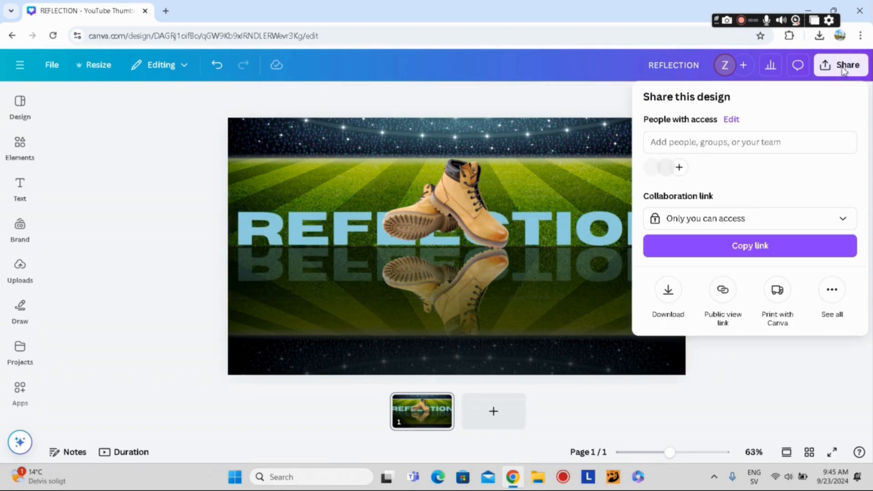
pyautogui.click(667, 289)
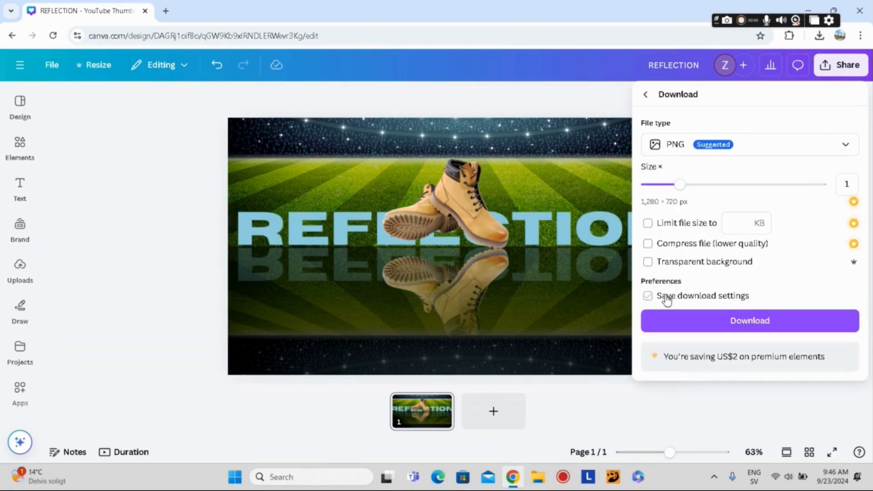
pyautogui.click(715, 322)
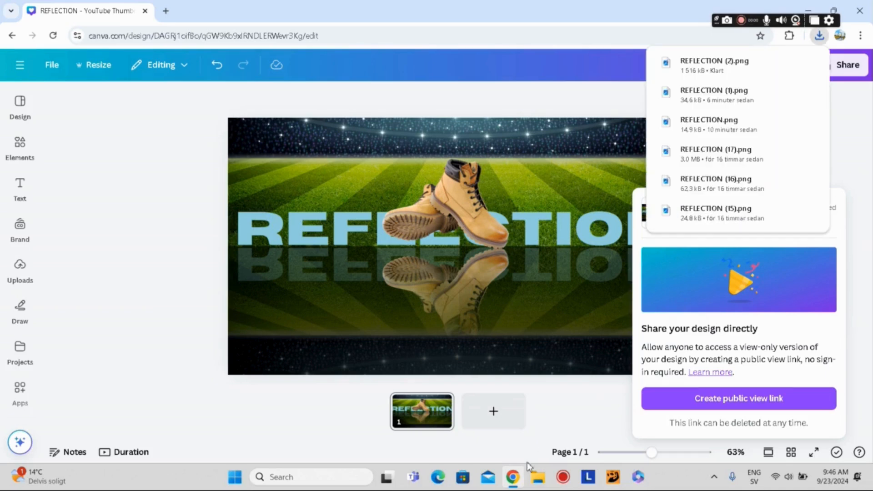
# Step: Switch to File Explorer and open REFLECTION (2) from the Downloads folder in a maximized image viewer
pyautogui.click(538, 481)
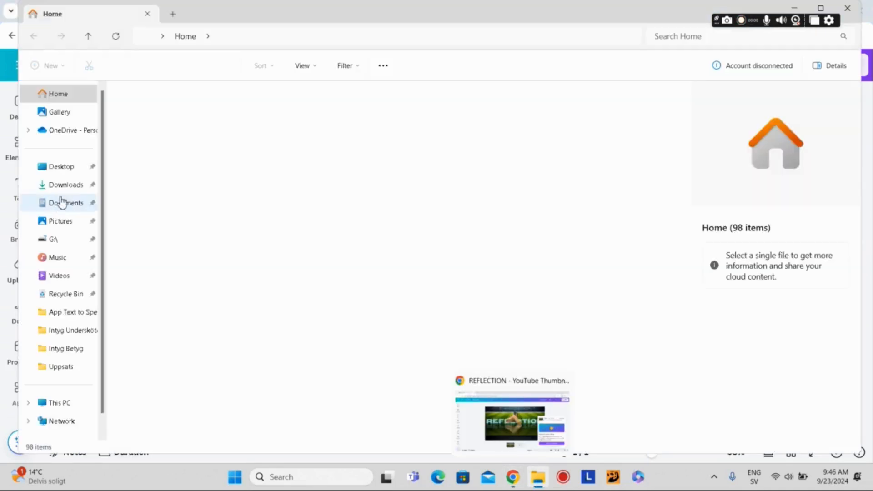
pyautogui.click(66, 184)
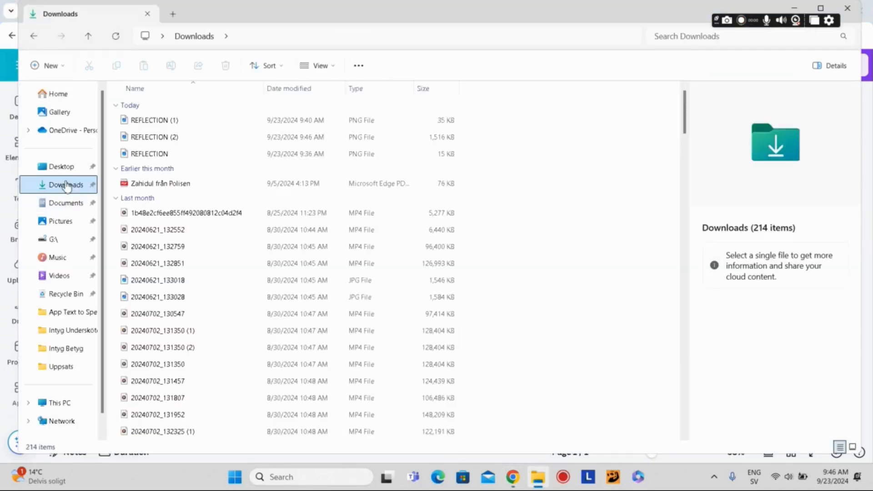
pyautogui.click(148, 137)
pyautogui.doubleClick(148, 137)
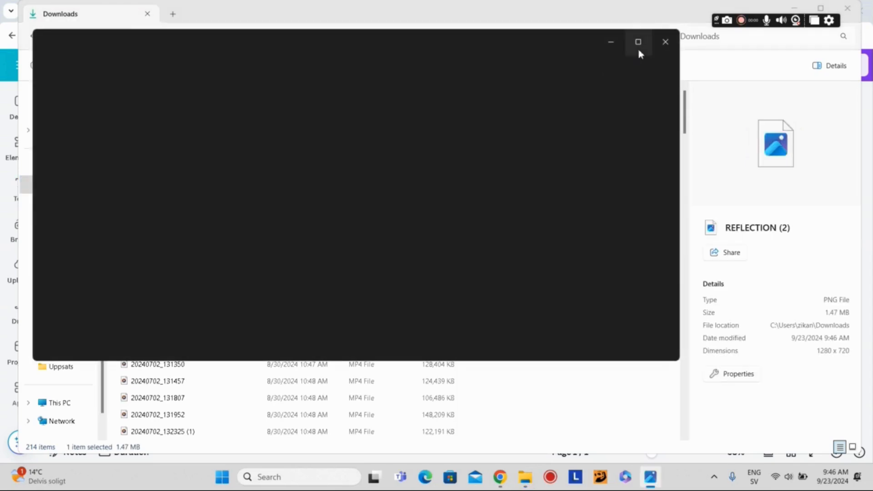
pyautogui.click(637, 45)
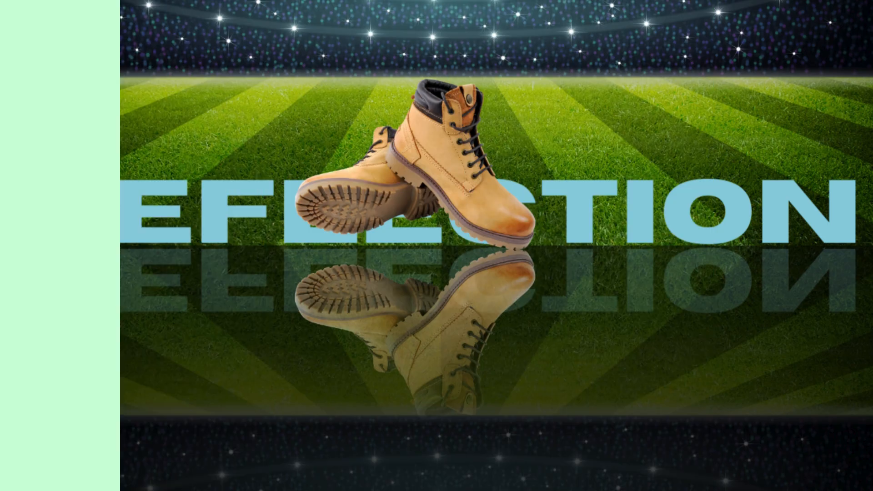